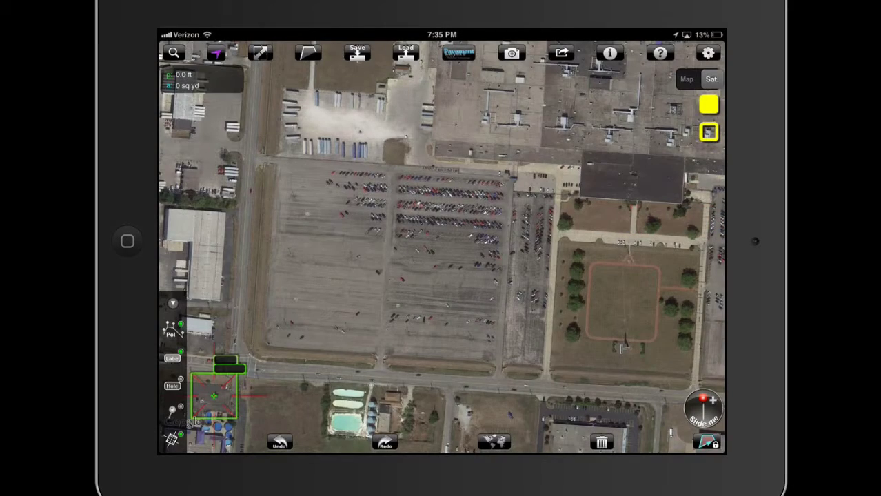
Step: Outline a four-cornered area of about 498 sq yd along the central drive aisle between the northern rows of parked cars
{"action": "scroll", "coordinate": [326, 255], "scroll_direction": "up", "scroll_amount": 2}
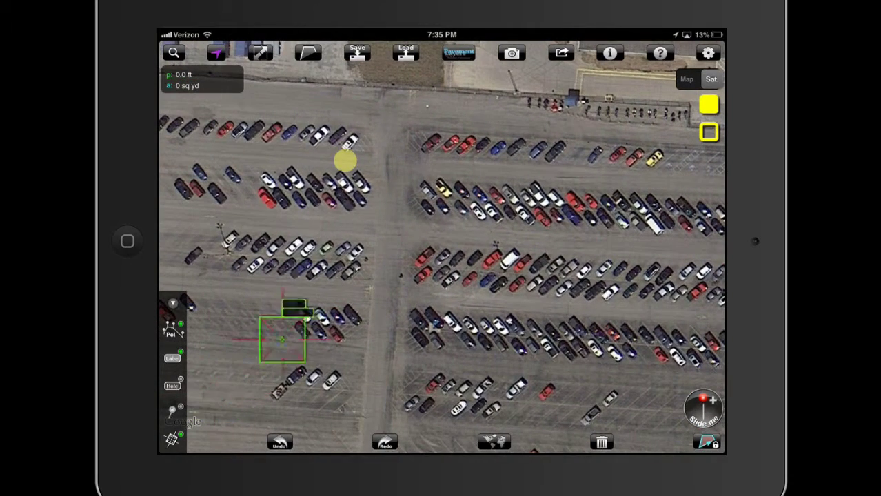
{"action": "left_click", "coordinate": [345, 162]}
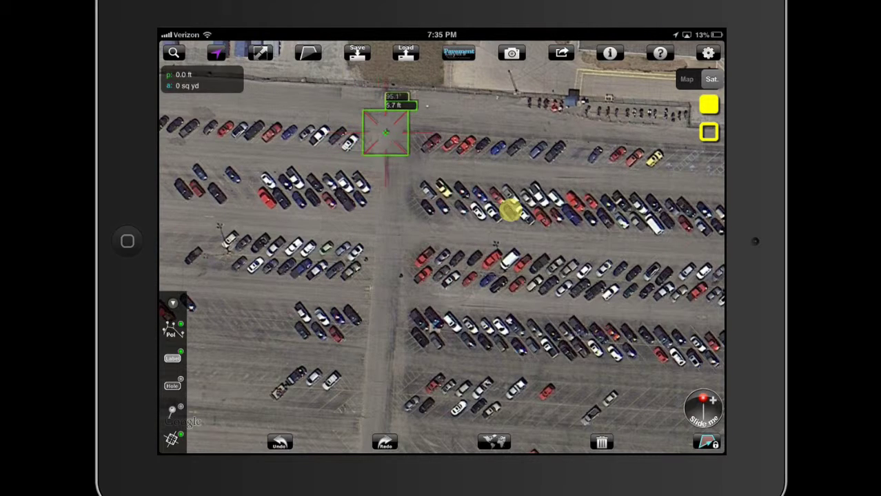
{"action": "left_click_drag", "start_coordinate": [406, 132], "coordinate": [399, 336]}
{"action": "left_click_drag", "start_coordinate": [510, 210], "coordinate": [510, 210]}
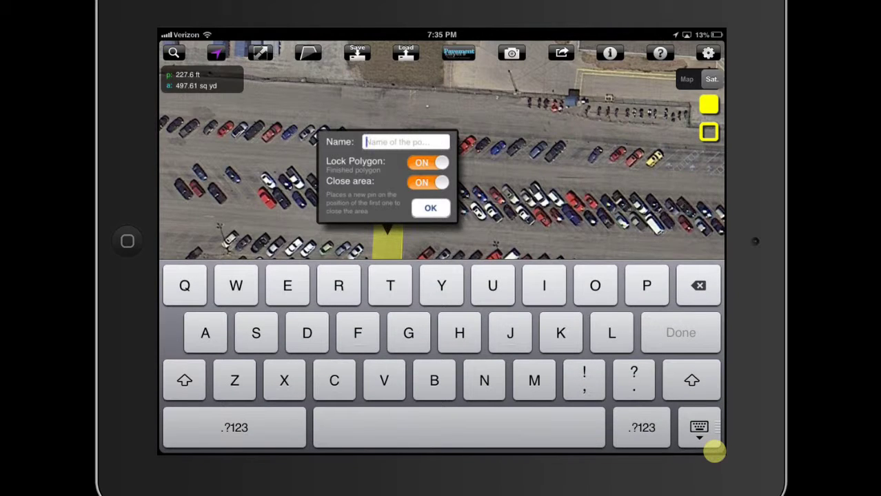
Step: Name the first area Mill repair 2" and finish it as a locked, closed polygon
{"action": "type", "text": "Mill"}
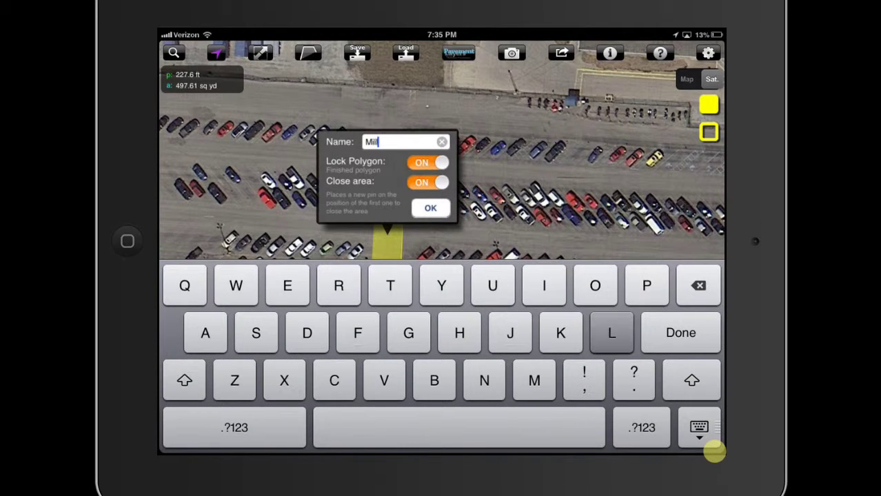
{"action": "type", "text": " repai"}
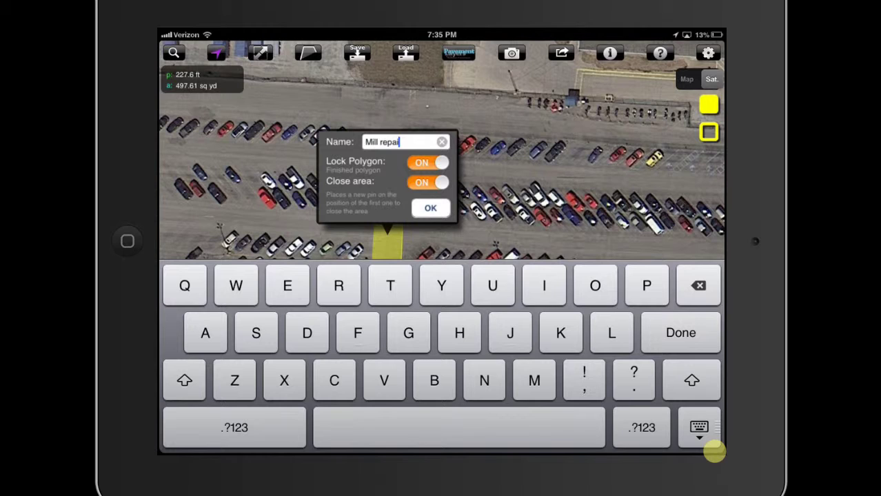
{"action": "type", "text": "r 2”"}
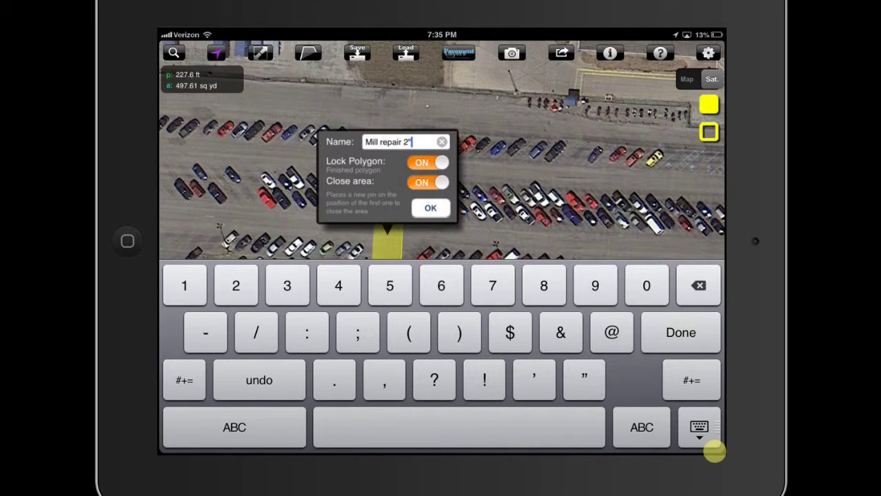
{"action": "left_click", "coordinate": [711, 445]}
{"action": "left_click_drag", "start_coordinate": [368, 338], "coordinate": [440, 350]}
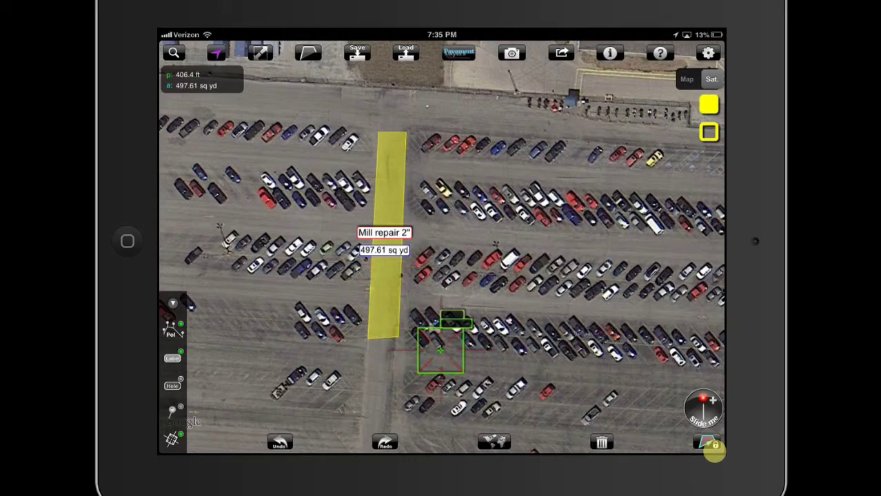
Step: Move the Mill repair 2" name label farther up from its area label
{"action": "scroll", "coordinate": [441, 247], "scroll_direction": "down", "scroll_amount": 2}
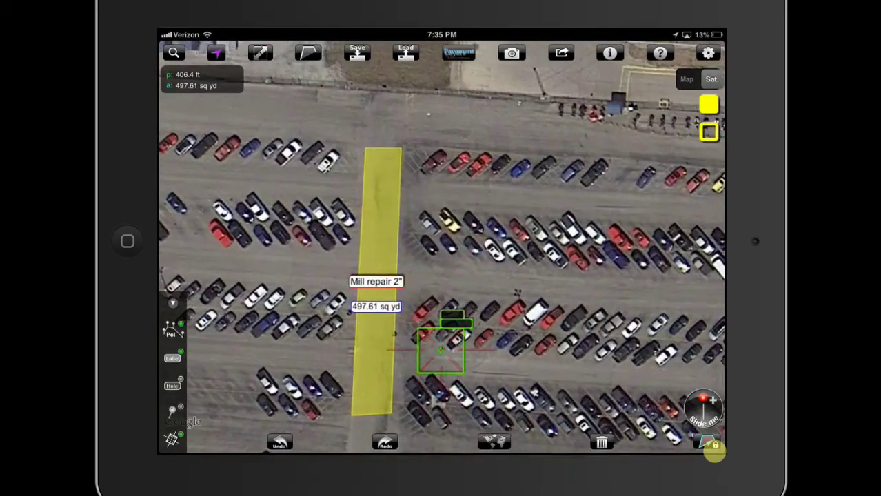
{"action": "left_click", "coordinate": [367, 287]}
{"action": "left_click_drag", "start_coordinate": [366, 282], "coordinate": [375, 243]}
Step: Outline a second four-cornered area of about 176 sq yd on the drive aisle along the lot's eastern fence
{"action": "scroll", "coordinate": [366, 282], "scroll_direction": "down", "scroll_amount": 5}
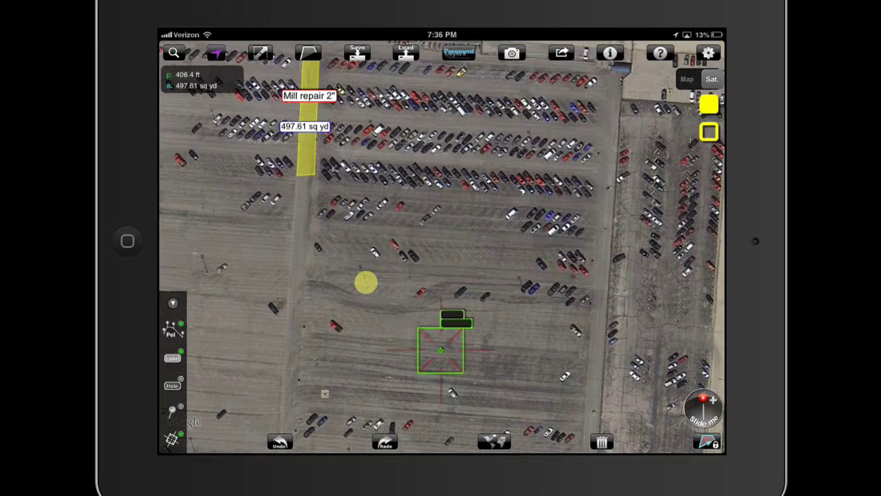
{"action": "left_click_drag", "start_coordinate": [441, 349], "coordinate": [537, 313]}
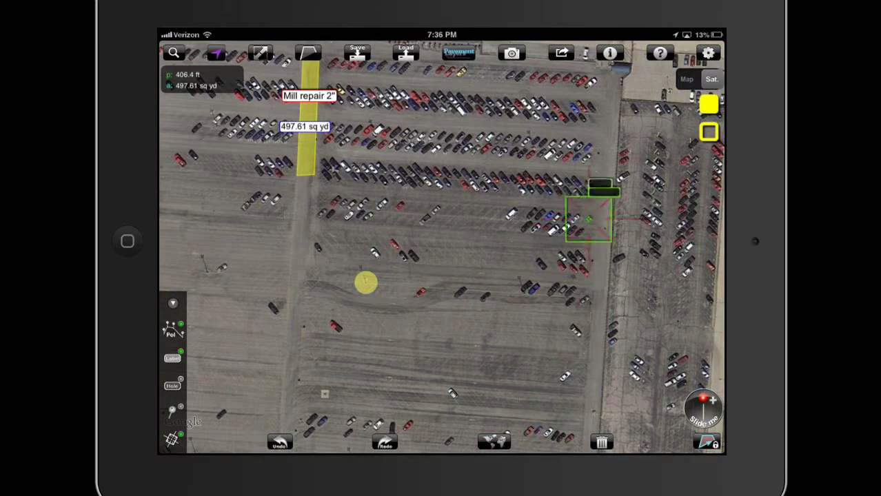
{"action": "scroll", "coordinate": [366, 281], "scroll_direction": "up", "scroll_amount": 5}
{"action": "scroll", "coordinate": [366, 282], "scroll_direction": "up", "scroll_amount": 3}
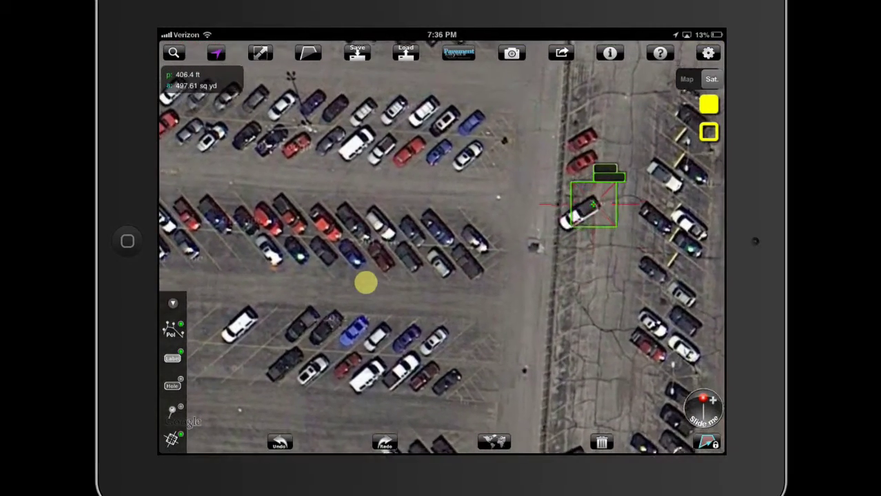
{"action": "left_click", "coordinate": [517, 171]}
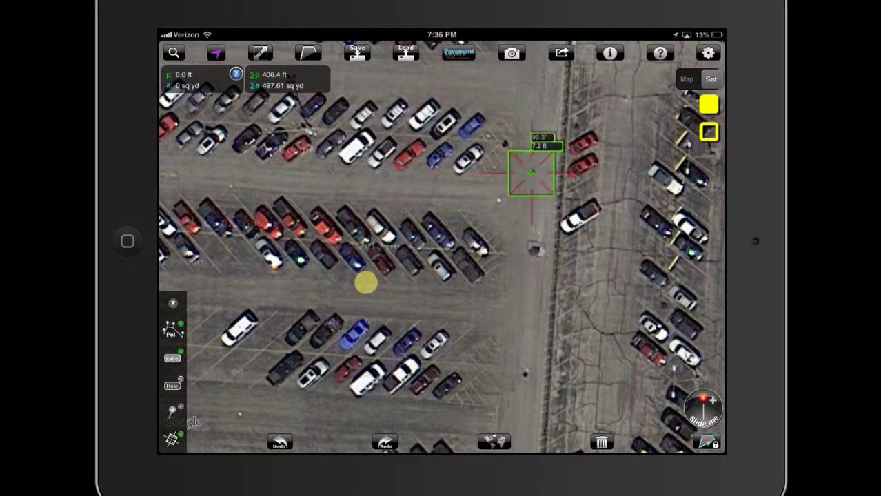
{"action": "left_click", "coordinate": [552, 171]}
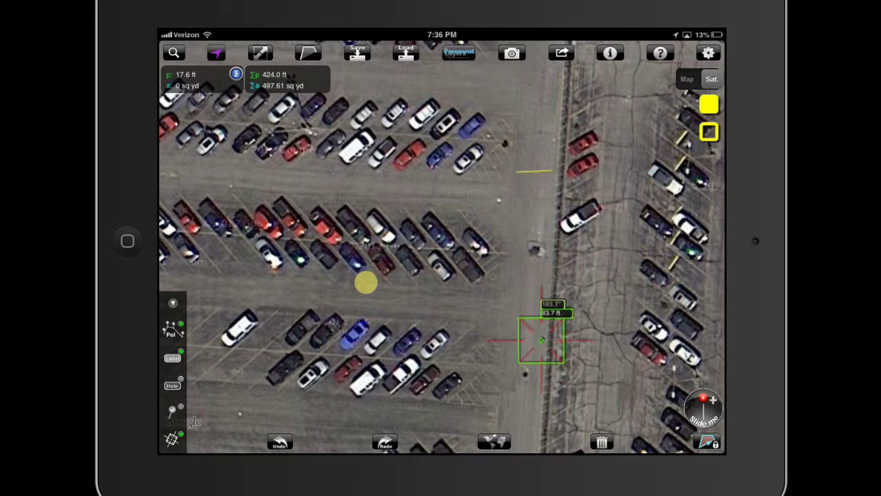
{"action": "left_click", "coordinate": [545, 348]}
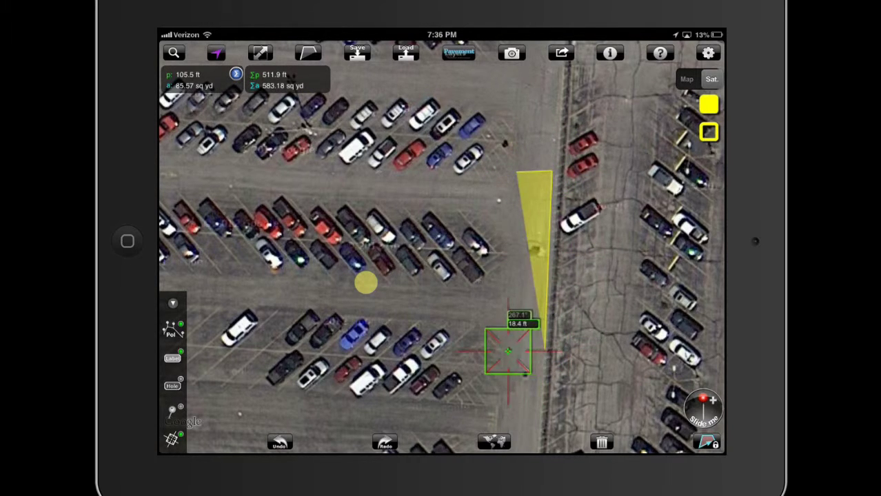
{"action": "left_click", "coordinate": [366, 282]}
Step: Finish the second area as a locked, closed polygon named Mill Repair 2" and move its name label up from the area label
{"action": "left_click", "coordinate": [706, 442]}
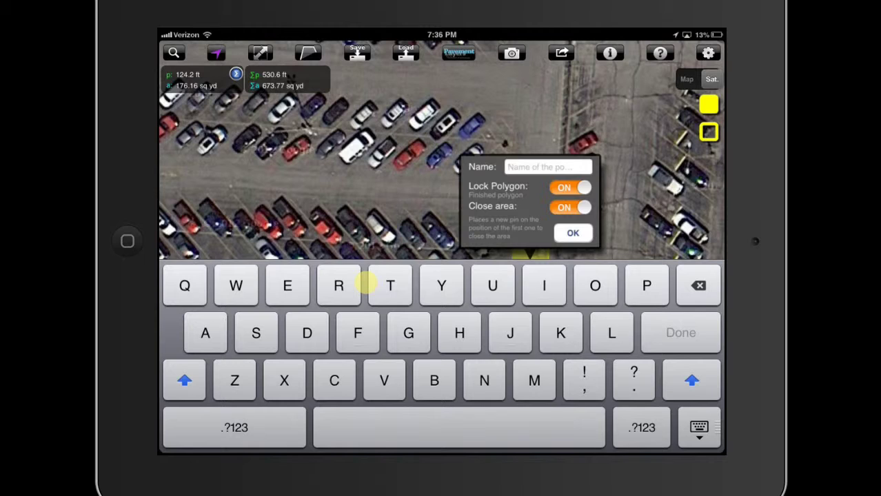
{"action": "type", "text": "Mill"}
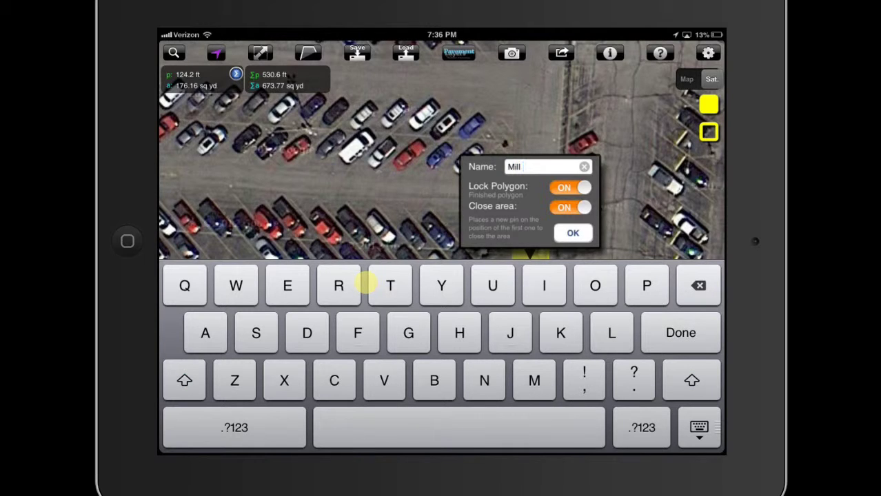
{"action": "type", "text": " Repair 2\""}
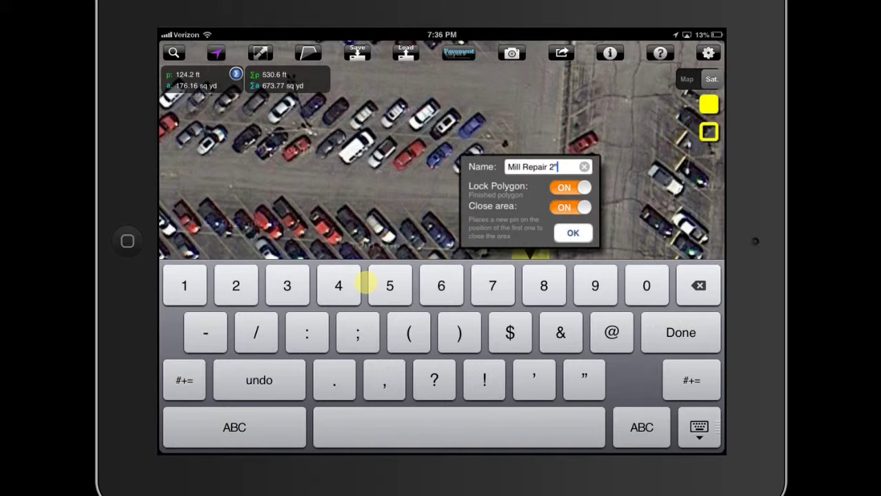
{"action": "key", "text": "Return"}
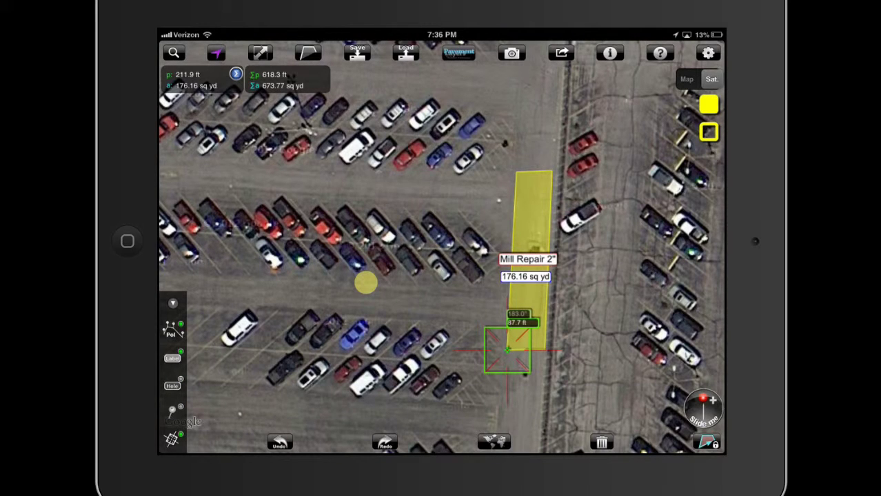
{"action": "left_click_drag", "start_coordinate": [527, 259], "coordinate": [528, 228]}
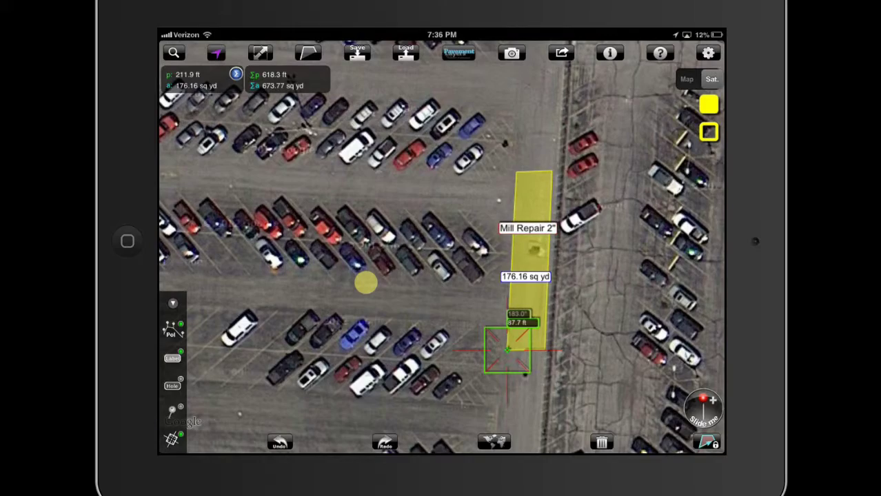
Step: Outline a third four-cornered area of about 169 sq yd on the central drive aisle, south of the first mill repair
{"action": "scroll", "coordinate": [507, 246], "scroll_direction": "down", "scroll_amount": 3}
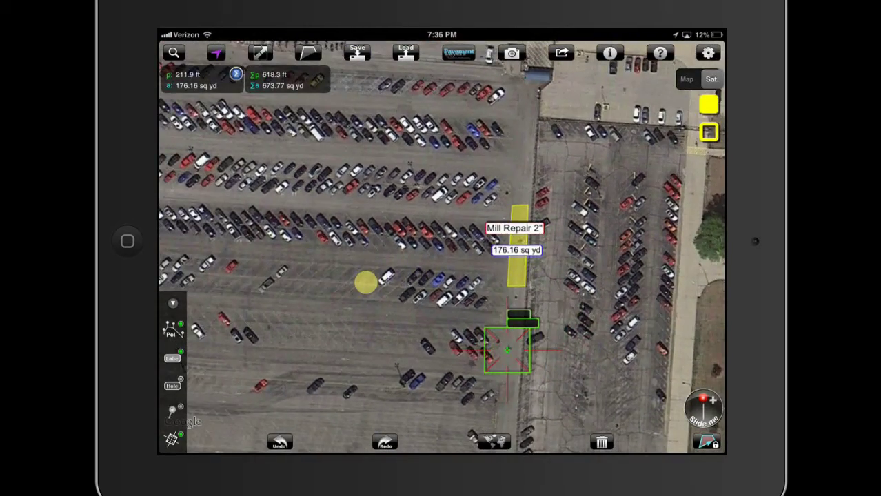
{"action": "scroll", "coordinate": [442, 247], "scroll_direction": "down", "scroll_amount": 2}
{"action": "left_click_drag", "start_coordinate": [441, 262], "coordinate": [500, 236]}
{"action": "left_click_drag", "start_coordinate": [442, 269], "coordinate": [445, 224]}
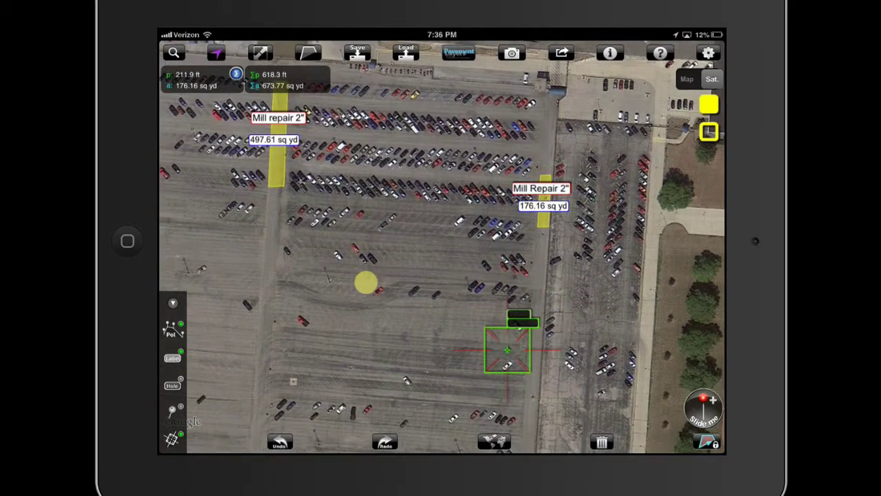
{"action": "scroll", "coordinate": [366, 283], "scroll_direction": "up", "scroll_amount": 2}
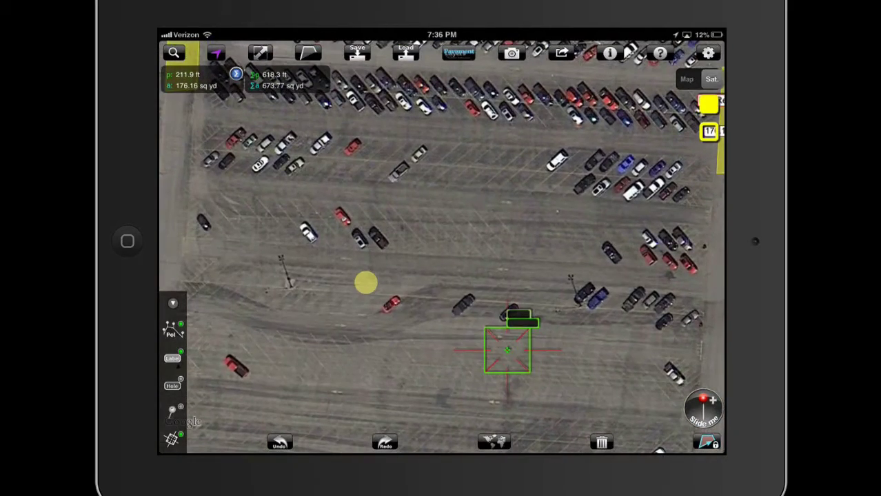
{"action": "left_click_drag", "start_coordinate": [508, 350], "coordinate": [275, 274]}
{"action": "scroll", "coordinate": [365, 283], "scroll_direction": "up", "scroll_amount": 1}
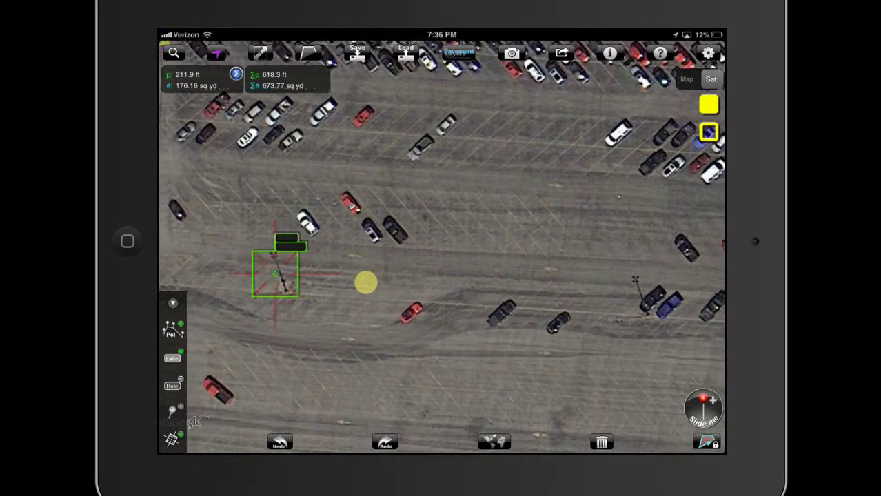
{"action": "left_click_drag", "start_coordinate": [441, 269], "coordinate": [551, 274]}
{"action": "left_click_drag", "start_coordinate": [275, 274], "coordinate": [261, 254]}
{"action": "left_click", "coordinate": [223, 250]}
{"action": "left_click", "coordinate": [222, 166]}
{"action": "left_click", "coordinate": [265, 166]}
{"action": "left_click", "coordinate": [260, 254]}
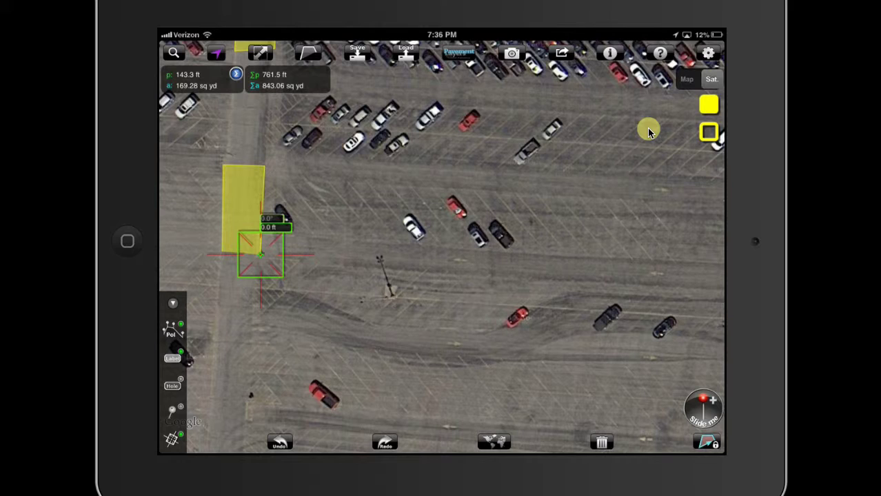
Step: Change the third area's fill to blue and finish it as a locked, closed polygon named 8" Base repair
{"action": "left_click", "coordinate": [648, 107]}
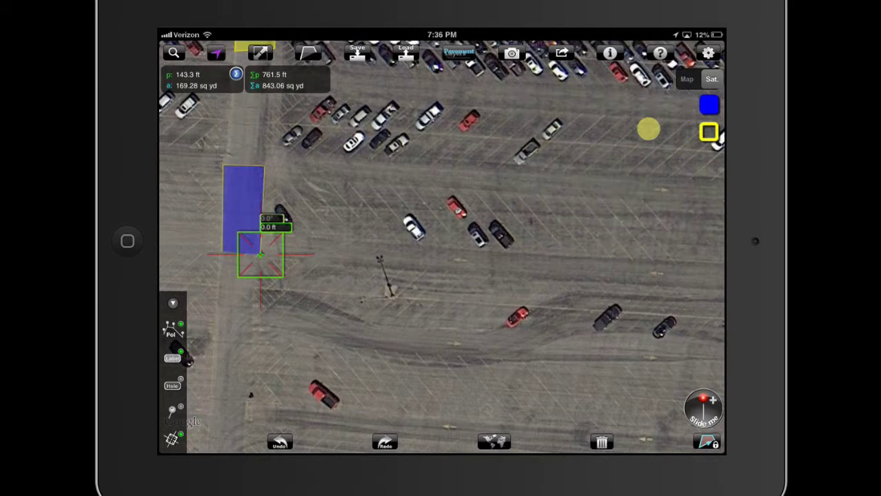
{"action": "left_click", "coordinate": [704, 443]}
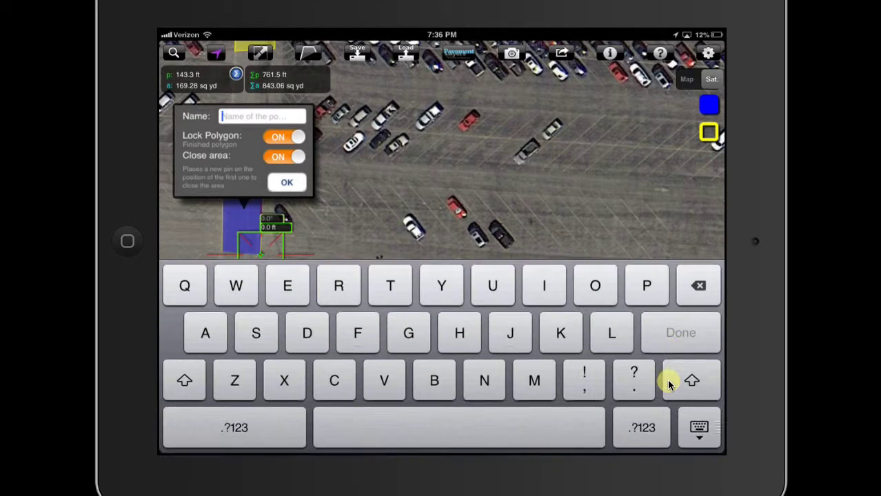
{"action": "type", "text": "8"}
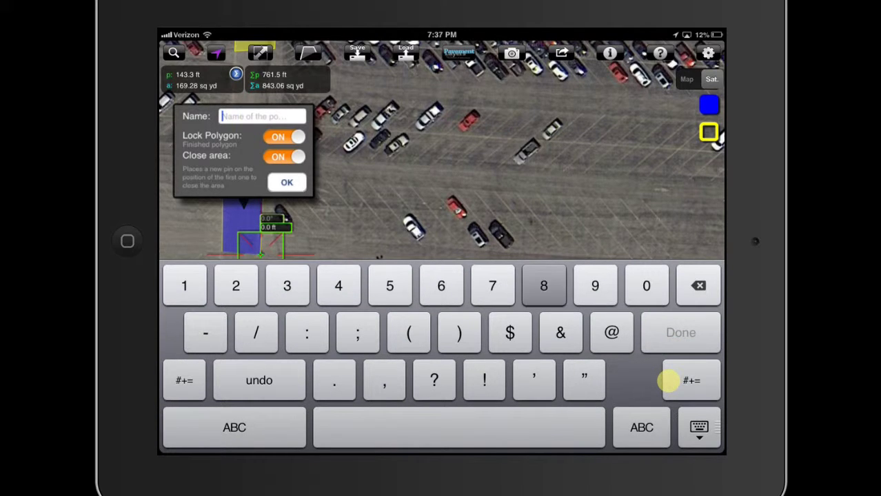
{"action": "type", "text": "\""}
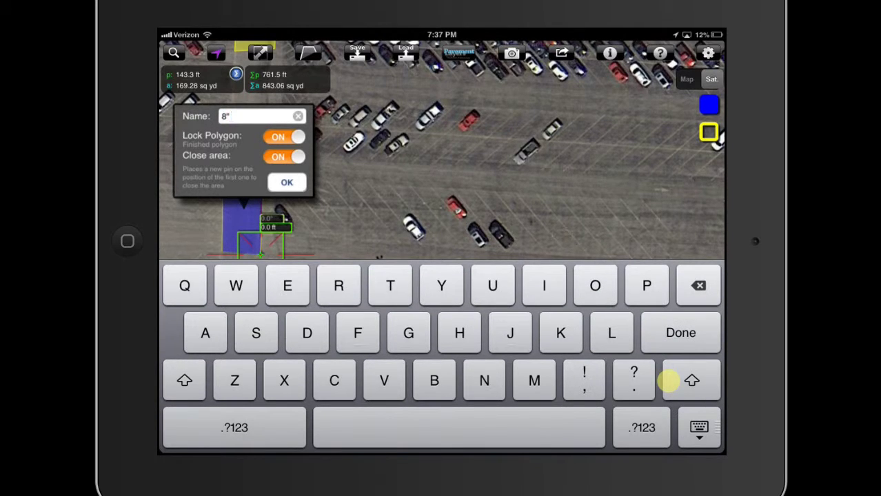
{"action": "type", "text": " Base repair"}
{"action": "left_click", "coordinate": [681, 333]}
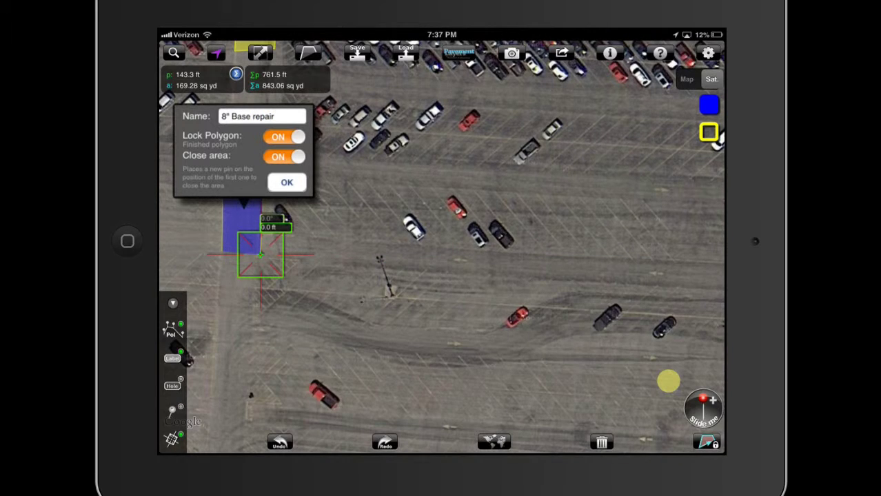
{"action": "left_click", "coordinate": [286, 182]}
Step: Move the 8" Base repair name label farther up from its area label
{"action": "left_click_drag", "start_coordinate": [413, 227], "coordinate": [515, 251]}
{"action": "scroll", "coordinate": [272, 271], "scroll_direction": "down", "scroll_amount": 1}
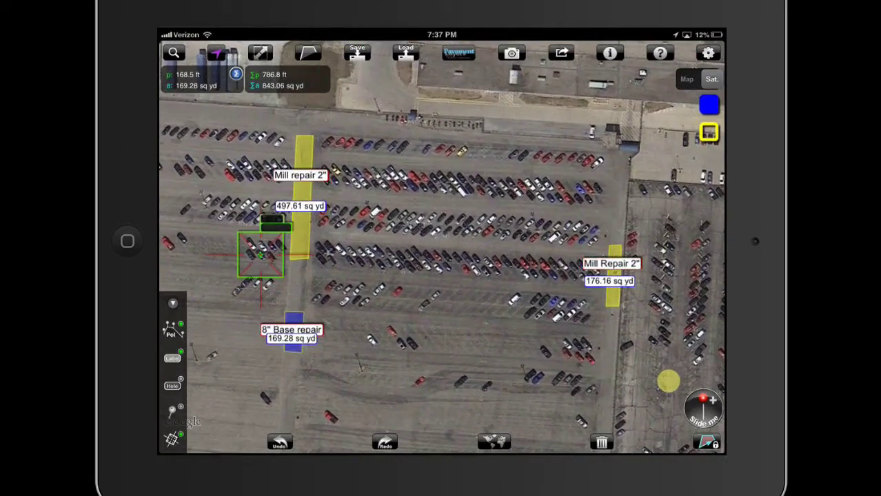
{"action": "scroll", "coordinate": [241, 347], "scroll_direction": "up", "scroll_amount": 3}
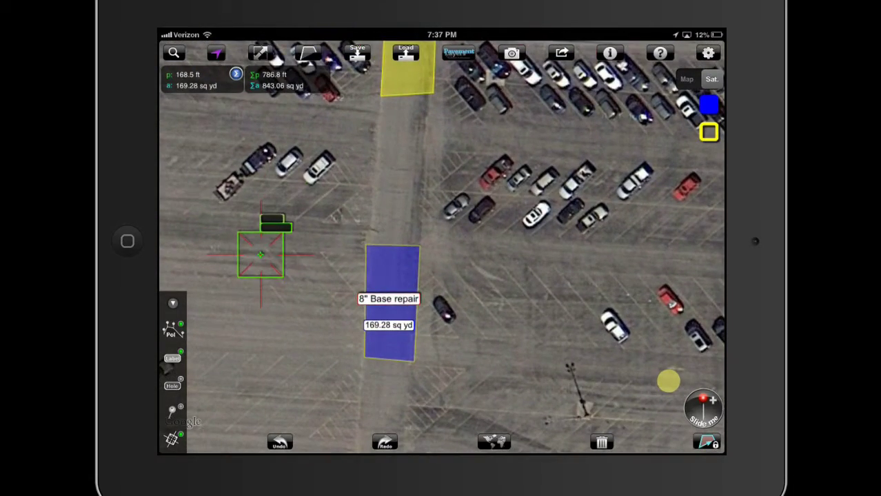
{"action": "left_click", "coordinate": [388, 298]}
{"action": "left_click_drag", "start_coordinate": [388, 298], "coordinate": [398, 266]}
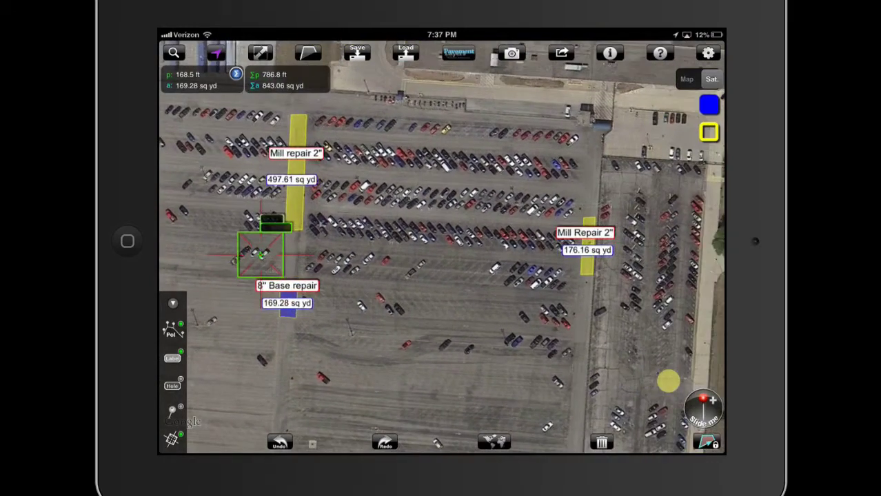
Step: Move the target crosshair away from the repair labels to the open pavement just south of the 8" Base repair area
{"action": "left_click_drag", "start_coordinate": [260, 255], "coordinate": [483, 377]}
{"action": "scroll", "coordinate": [441, 247], "scroll_direction": "up", "scroll_amount": 1}
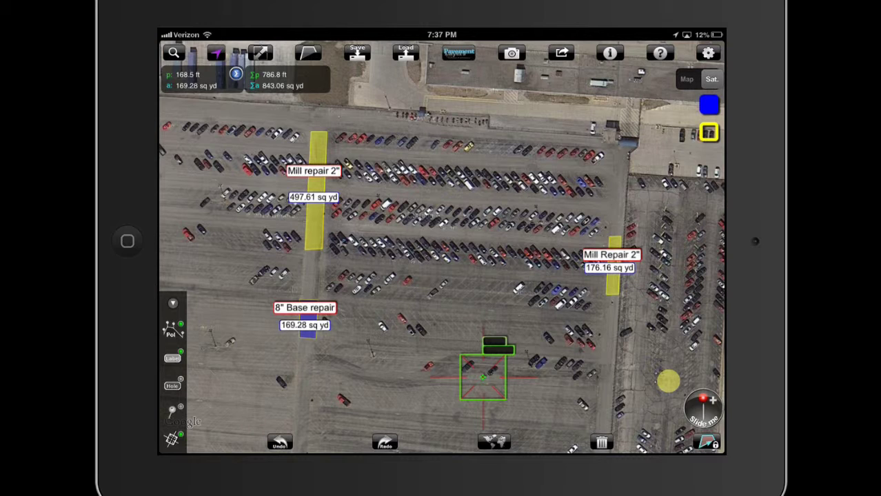
{"action": "left_click_drag", "start_coordinate": [483, 375], "coordinate": [329, 411]}
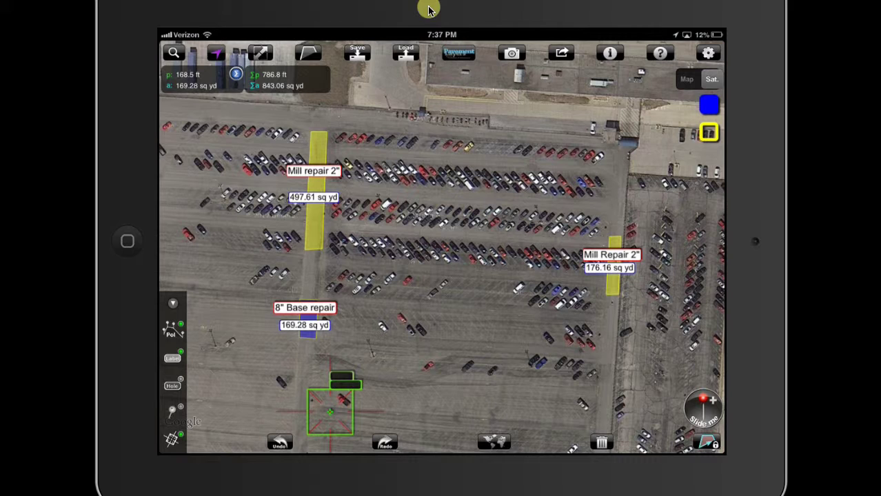
Step: Save the measurements on the iPad under the file name "Ford sharonville" and return to the map
{"action": "left_click", "coordinate": [356, 55]}
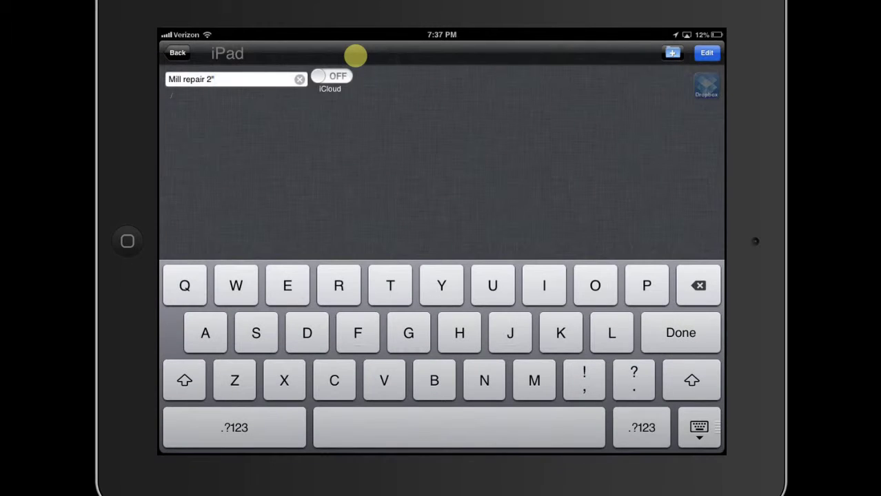
{"action": "key", "text": "BackSpace"}
{"action": "key", "text": "BackSpace"}
{"action": "key", "text": "BackSpace"}
{"action": "key", "text": "BackSpace"}
{"action": "key", "text": "BackSpace"}
{"action": "key", "text": "BackSpace"}
{"action": "key", "text": "BackSpace"}
{"action": "key", "text": "BackSpace"}
{"action": "key", "text": "BackSpace"}
{"action": "key", "text": "BackSpace"}
{"action": "key", "text": "BackSpace"}
{"action": "key", "text": "BackSpace"}
{"action": "key", "text": "BackSpace"}
{"action": "key", "text": "BackSpace"}
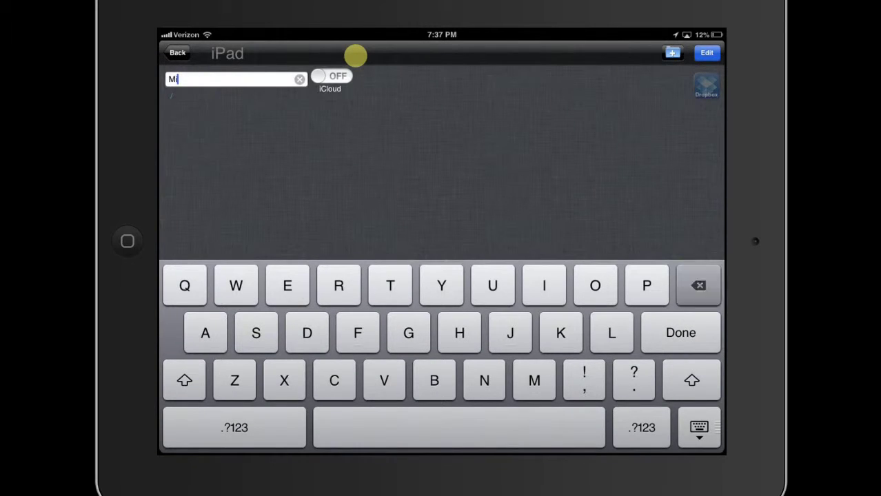
{"action": "type", "text": "Ford "}
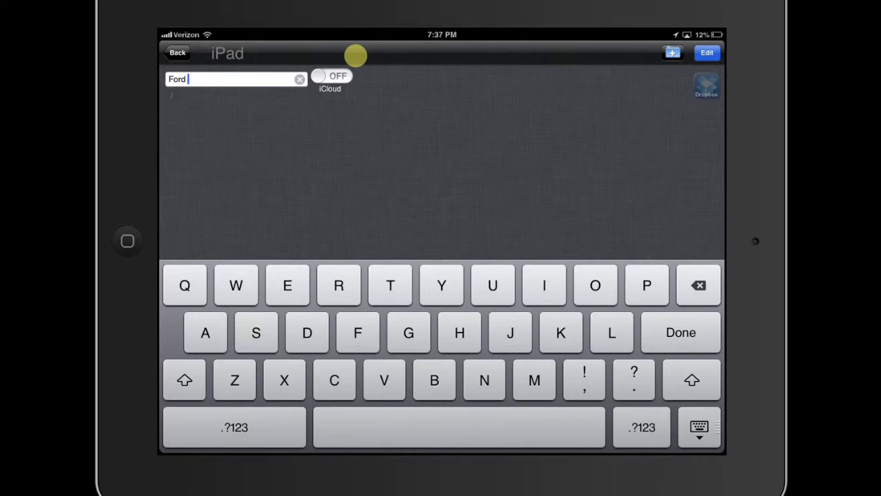
{"action": "type", "text": "sharonville"}
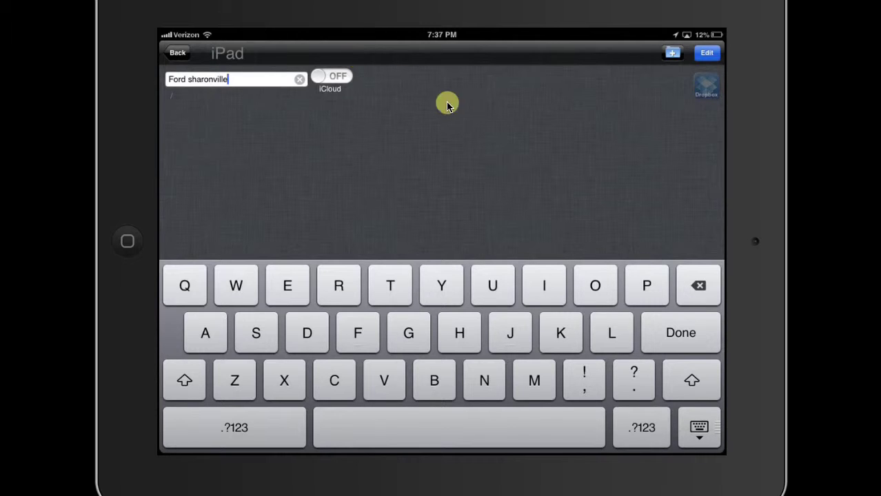
{"action": "left_click", "coordinate": [646, 334]}
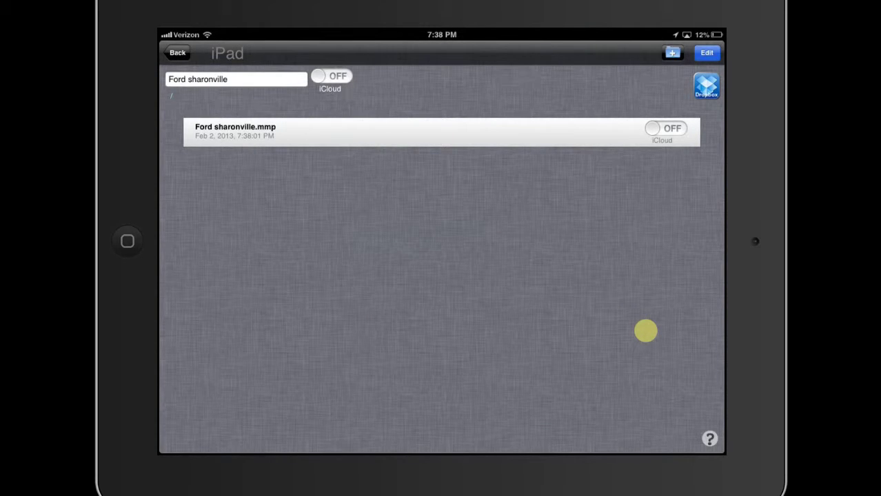
{"action": "key", "text": "Home"}
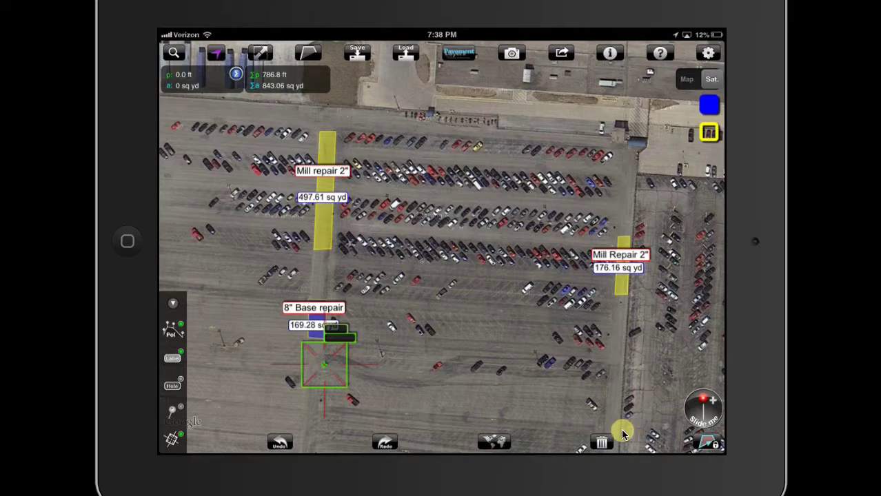
Step: Delete all measured areas and labels from the map
{"action": "left_click", "coordinate": [601, 442]}
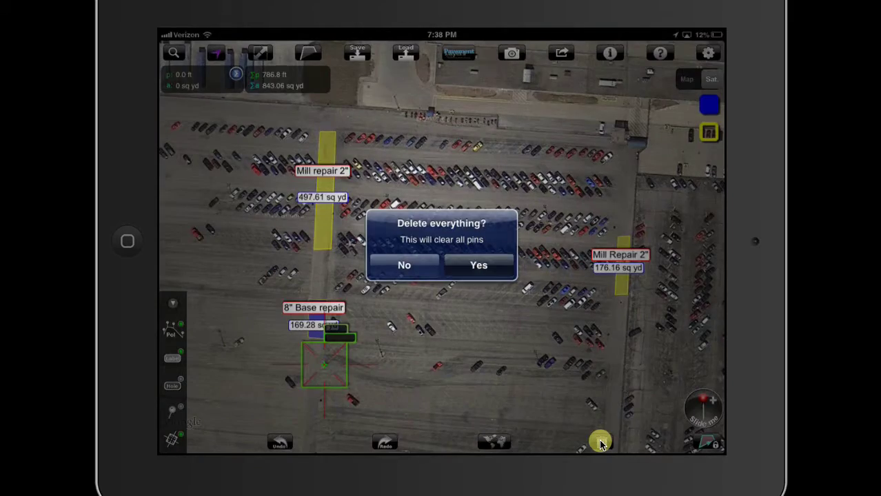
{"action": "key", "text": "Return"}
{"action": "scroll", "coordinate": [441, 248], "scroll_direction": "down", "scroll_amount": 5}
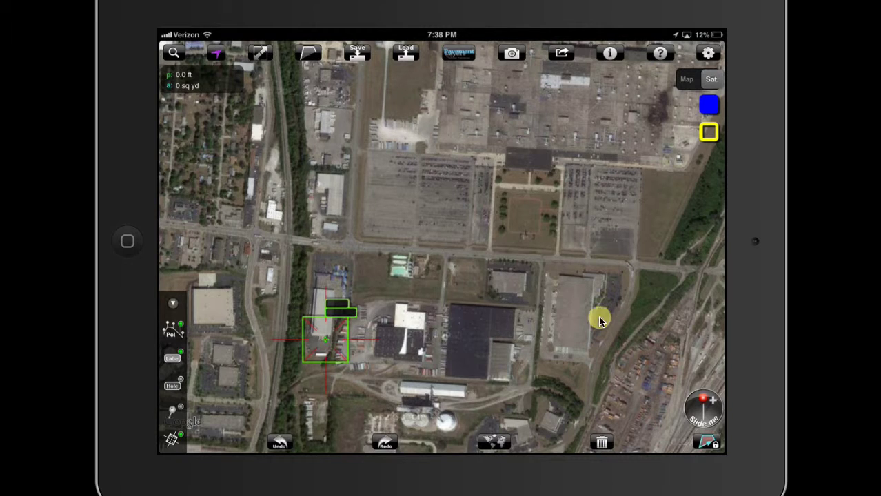
Step: Load the saved Ford sharonville.mmp file without keeping current measurements, and bring all three repair areas into view
{"action": "left_click", "coordinate": [407, 55]}
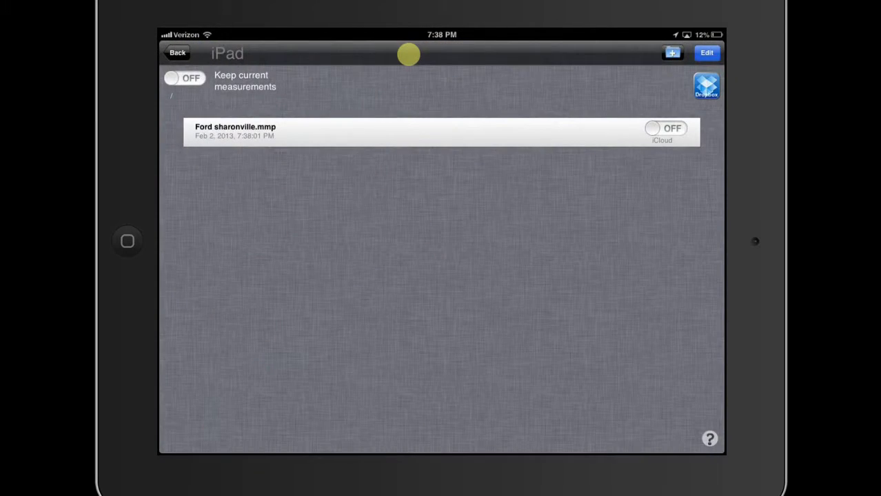
{"action": "left_click", "coordinate": [350, 133]}
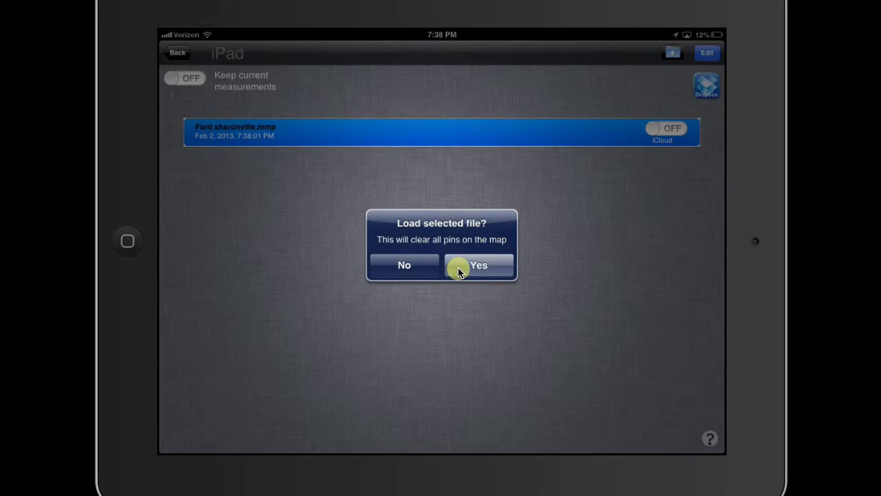
{"action": "left_click", "coordinate": [476, 266]}
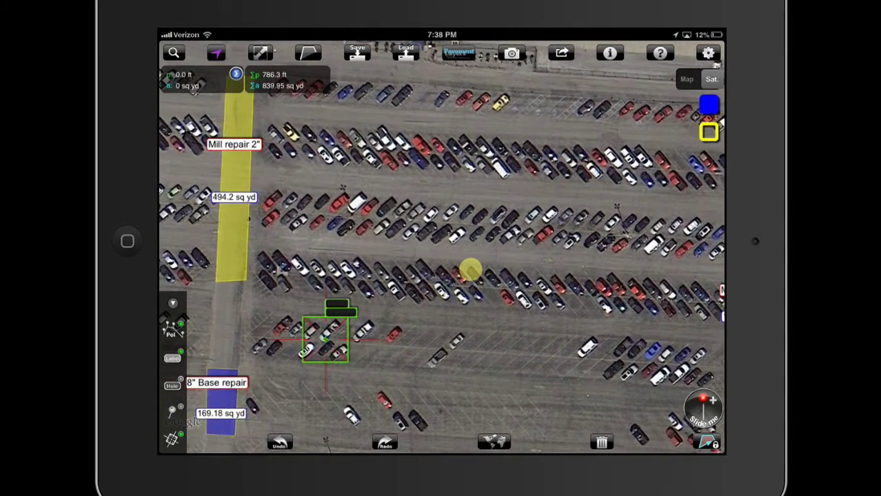
{"action": "scroll", "coordinate": [471, 270], "scroll_direction": "down", "scroll_amount": 3}
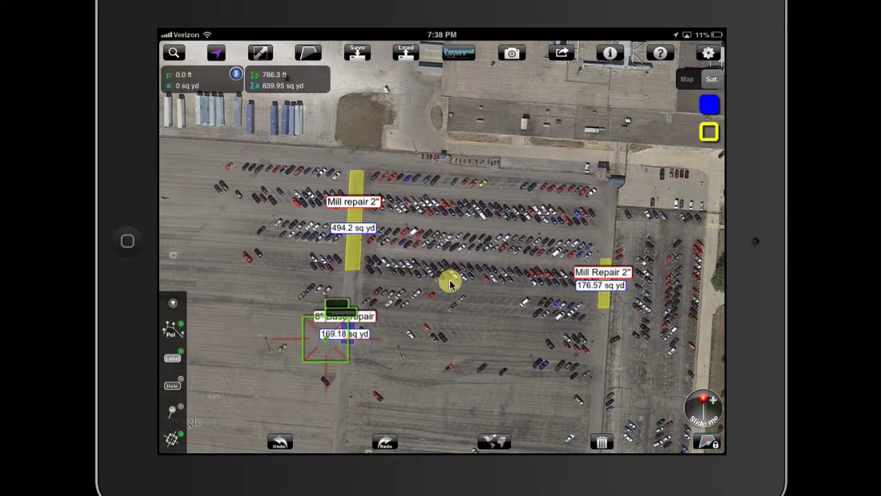
{"action": "scroll", "coordinate": [449, 281], "scroll_direction": "up", "scroll_amount": 1}
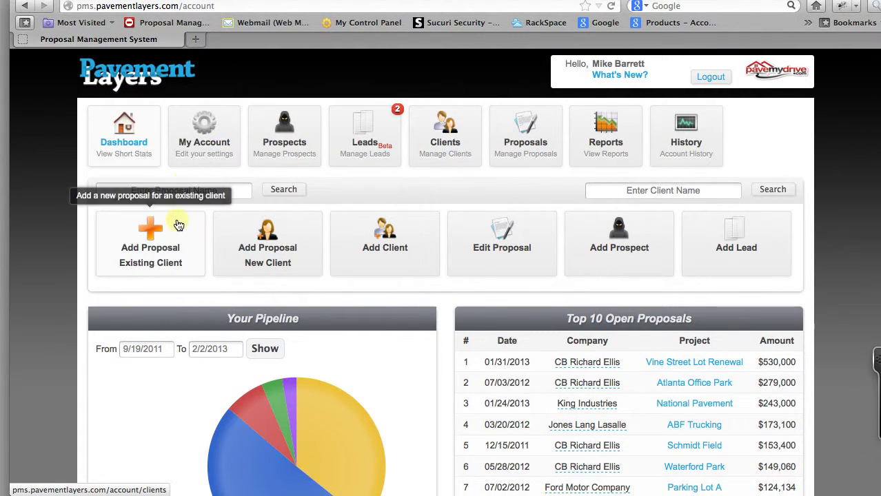
Step: Switch to the Pavement Layers proposal website and start a proposal for an existing client, searching "ford" and choosing Ford Motor Company
{"action": "left_click", "coordinate": [135, 256]}
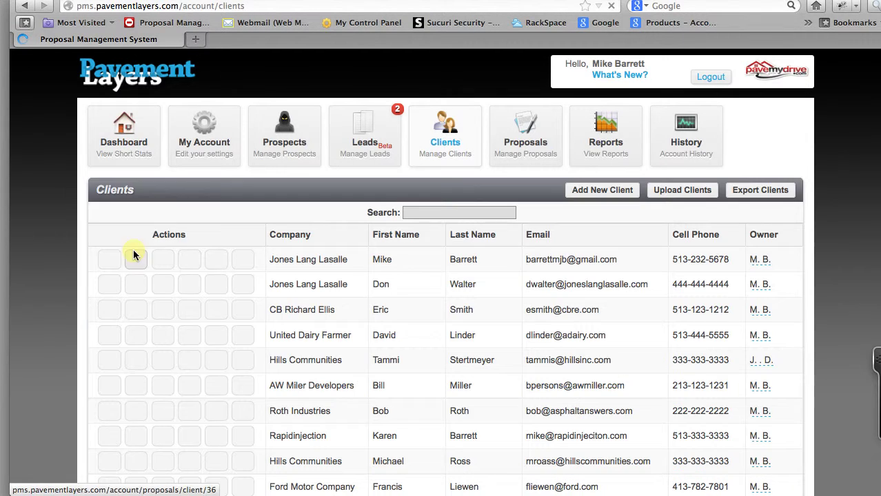
{"action": "left_click", "coordinate": [421, 212]}
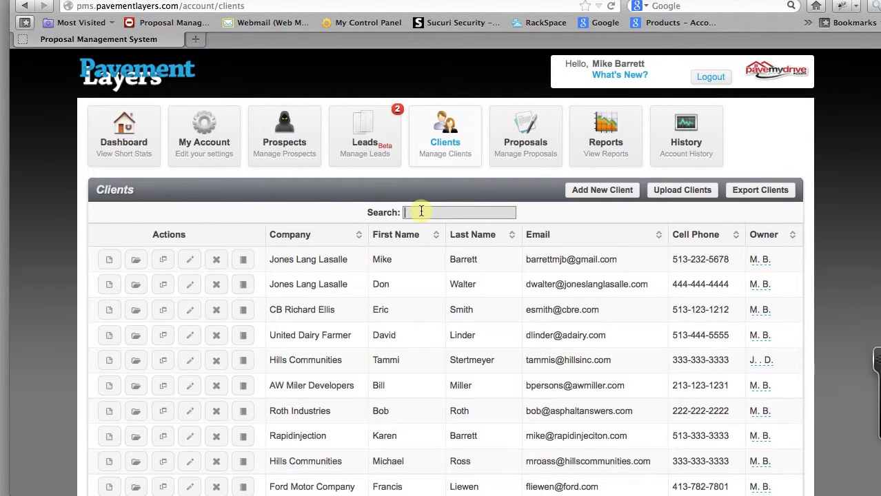
{"action": "type", "text": "ford"}
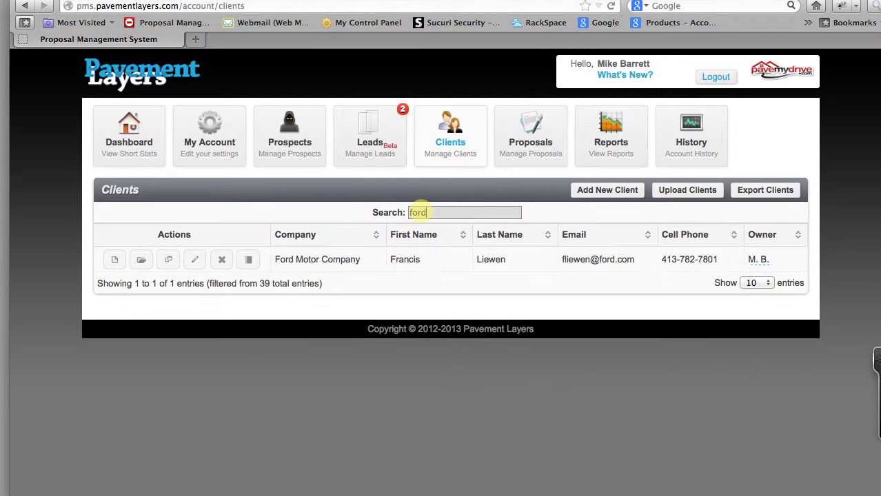
{"action": "left_click", "coordinate": [113, 261]}
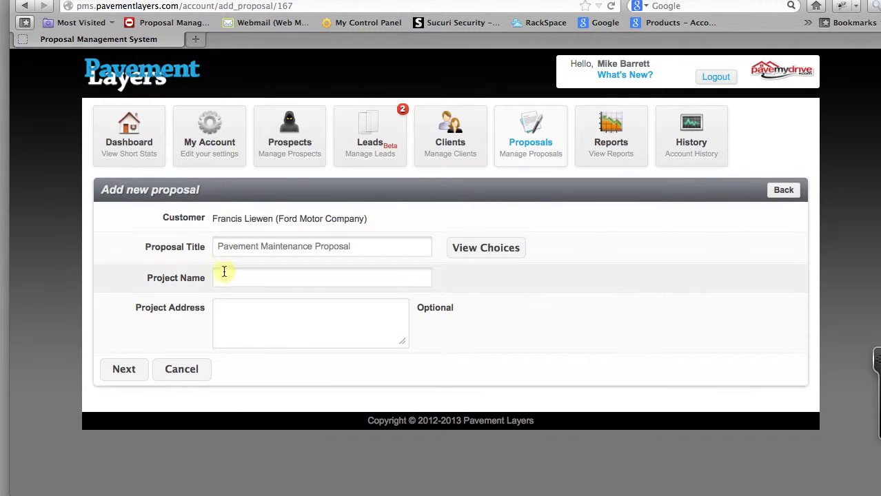
Step: Enter "West Parking Lot Repairs" as the project name of the new proposal
{"action": "left_click", "coordinate": [249, 279]}
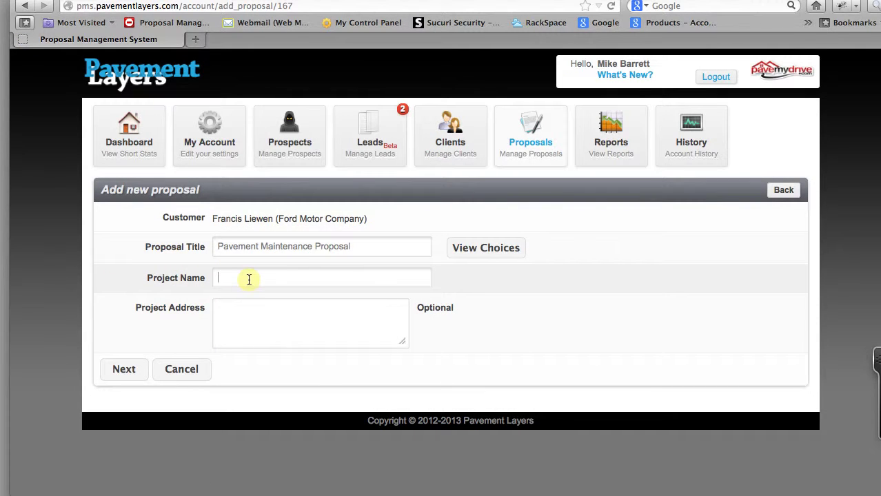
{"action": "type", "text": "West Pa"}
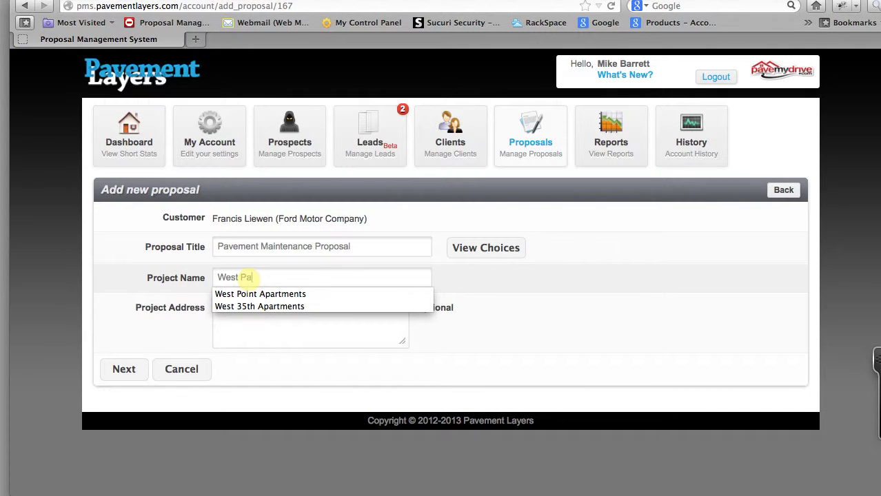
{"action": "type", "text": "rling Lot"}
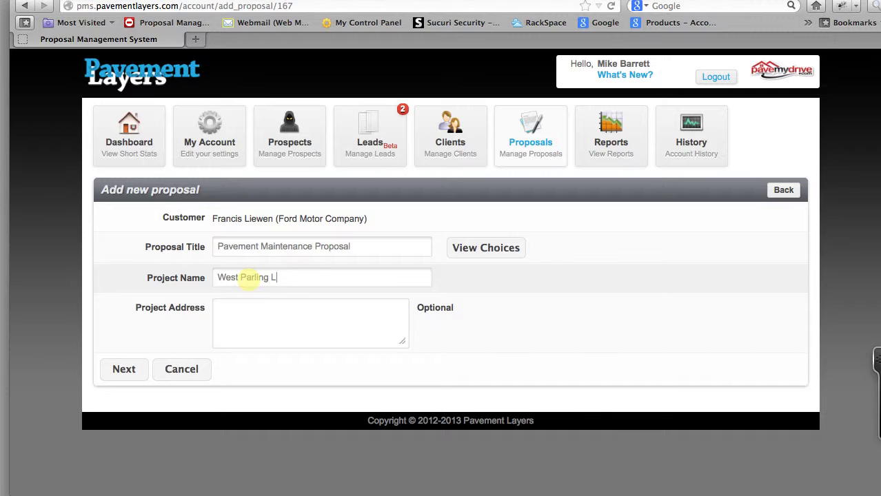
{"action": "key", "text": "BackSpace"}
{"action": "key", "text": "BackSpace"}
{"action": "key", "text": "BackSpace"}
{"action": "key", "text": "BackSpace"}
{"action": "key", "text": "BackSpace"}
{"action": "key", "text": "BackSpace"}
{"action": "key", "text": "BackSpace"}
{"action": "key", "text": "BackSpace"}
{"action": "type", "text": "king "}
{"action": "type", "text": "Lot Rep"}
Step: Fill in the project's street address, city, state and zip code, and continue to the proposal's service selection
{"action": "type", "text": "23 "}
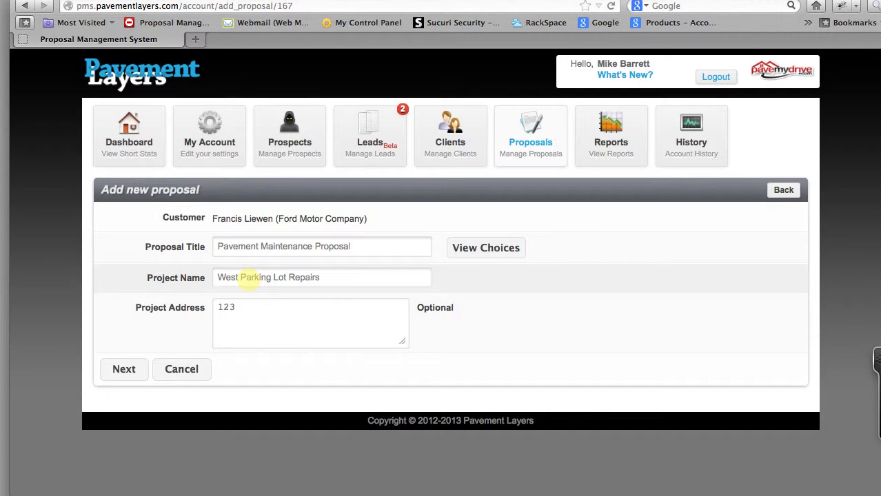
{"action": "type", "text": "Main"}
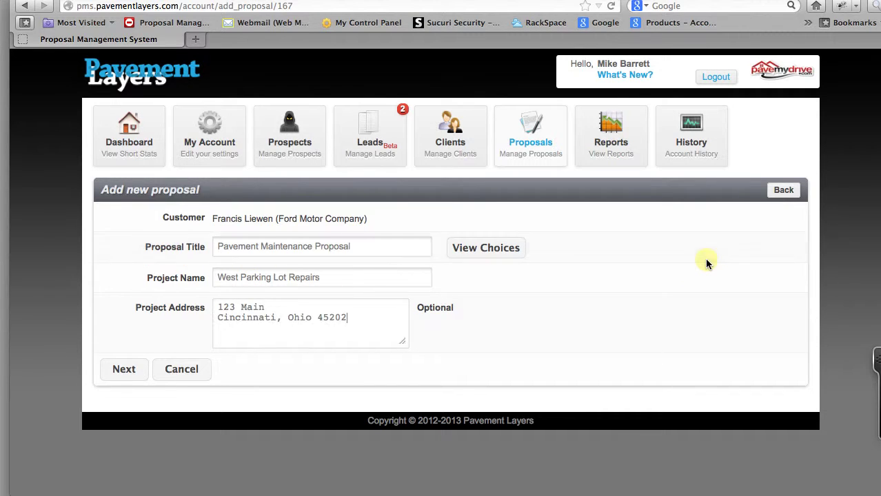
{"action": "left_click", "coordinate": [125, 370]}
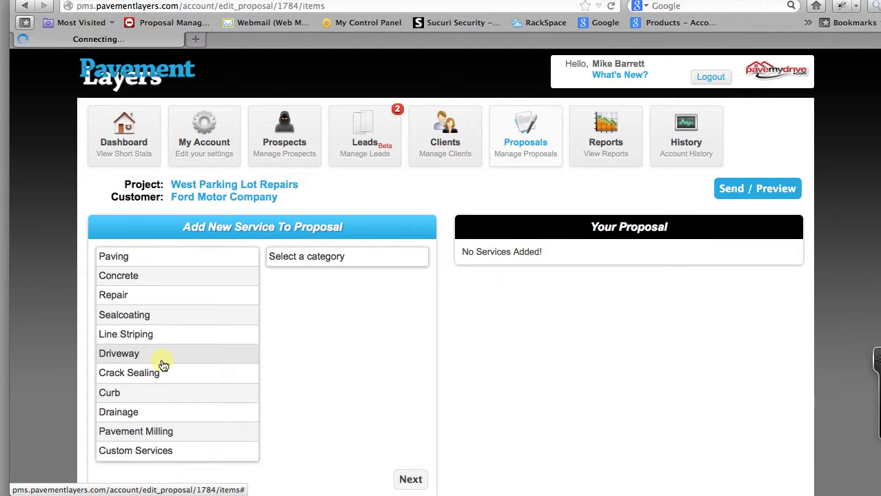
Step: Choose the Asphalt Milling Repair service from the Repair category and proceed to customize it
{"action": "left_click", "coordinate": [137, 296]}
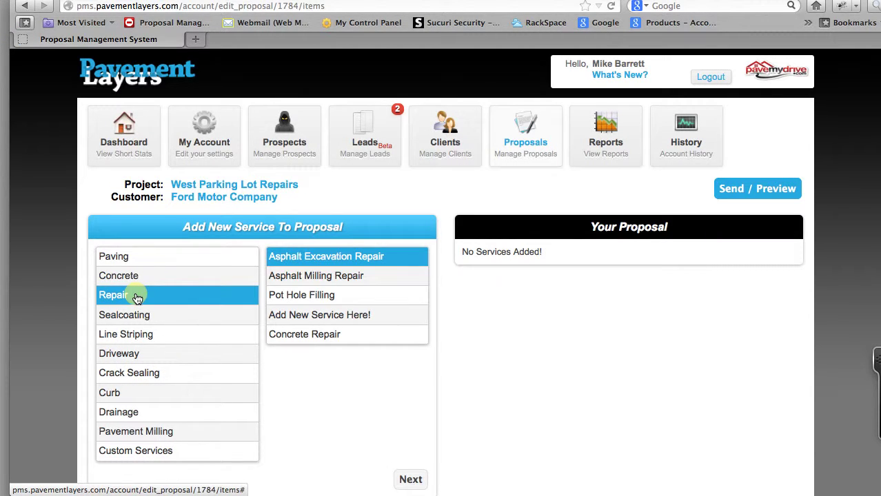
{"action": "left_click", "coordinate": [308, 277]}
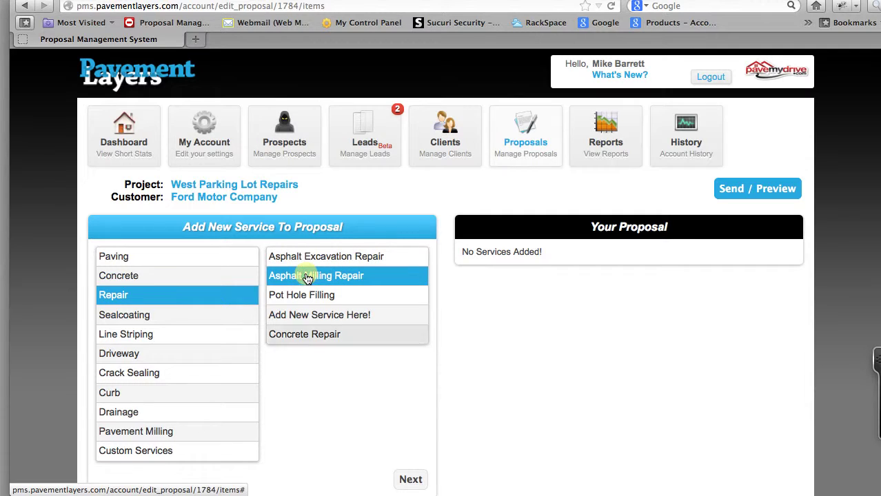
{"action": "left_click", "coordinate": [410, 481]}
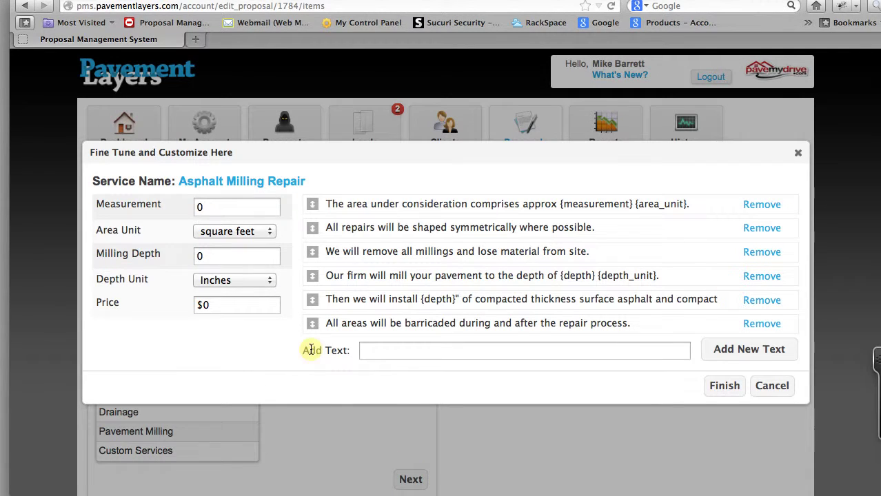
Step: Set the milling repair's measurement to 670 square yards and its milling depth to 2 inches
{"action": "left_click", "coordinate": [240, 206]}
{"action": "type", "text": "670"}
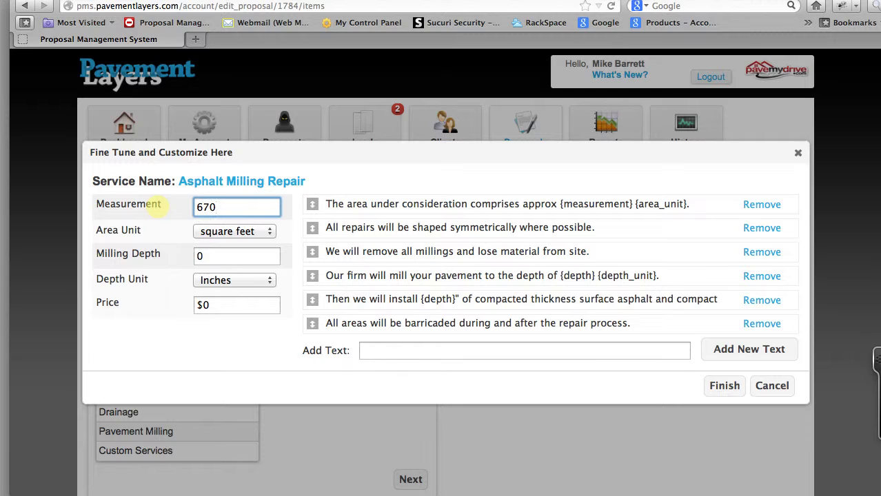
{"action": "key", "text": "Tab"}
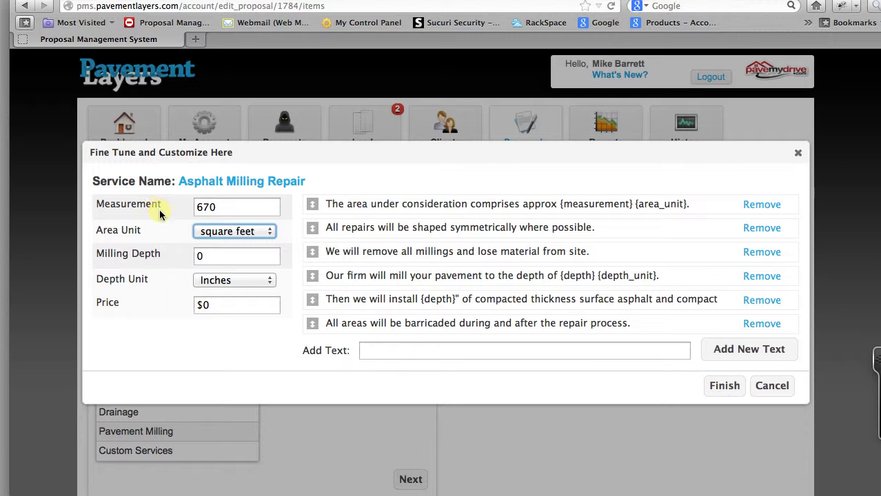
{"action": "key", "text": "Down"}
{"action": "key", "text": "Tab"}
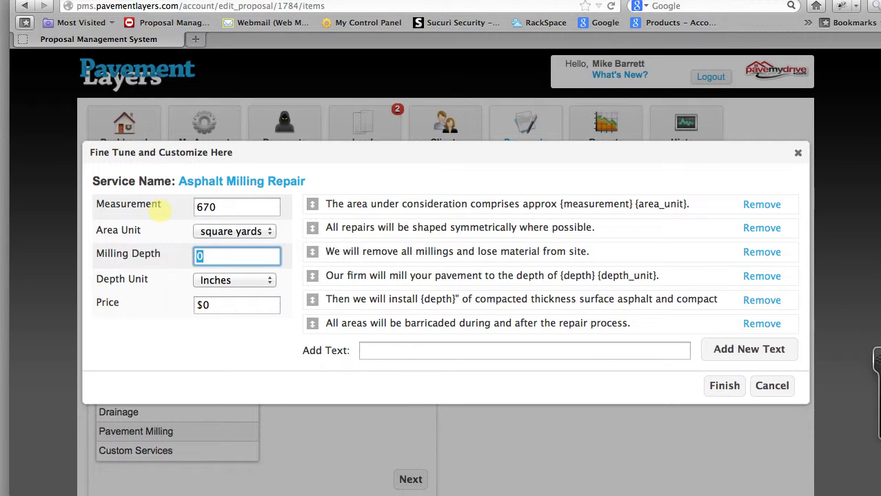
{"action": "type", "text": "2"}
{"action": "key", "text": "Tab"}
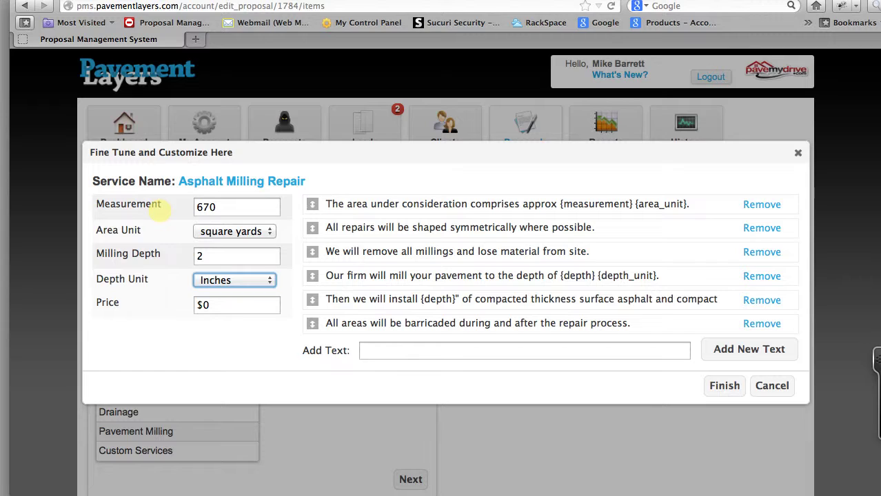
Step: Set the milling repair's price to $18,740 and finish adding the service to the proposal
{"action": "key", "text": "Tab"}
{"action": "type", "text": "$18,7"}
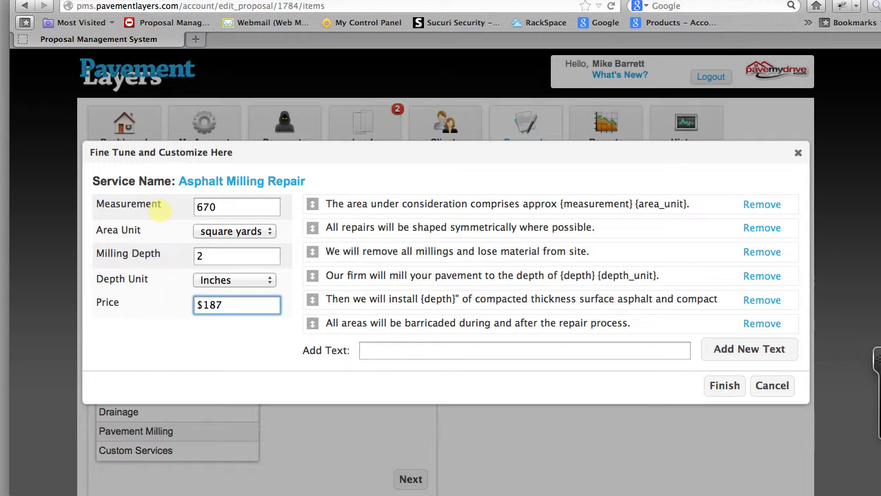
{"action": "type", "text": "40"}
{"action": "scroll", "coordinate": [158, 210], "scroll_direction": "down", "scroll_amount": 1}
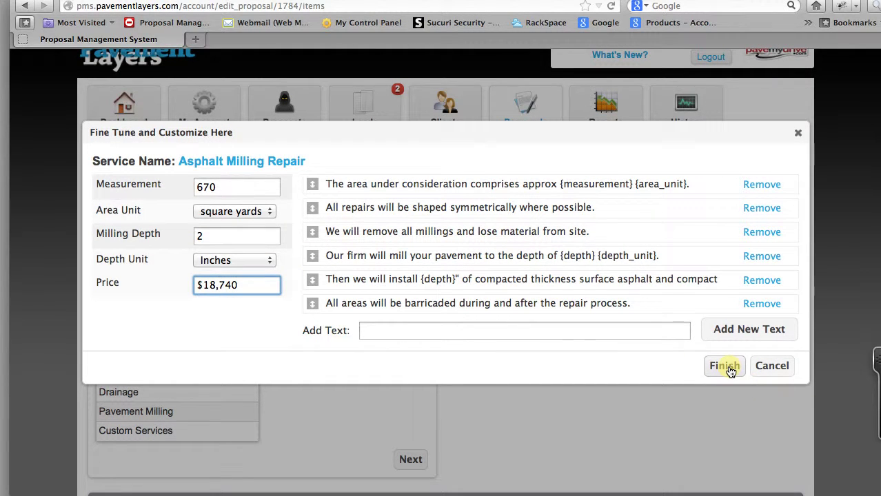
{"action": "left_click", "coordinate": [730, 371]}
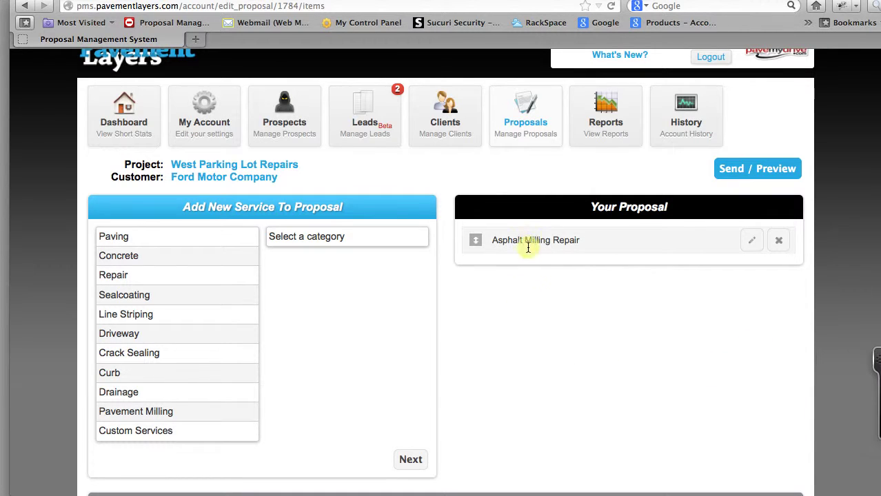
Step: Choose the Asphalt Excavation Repair service from the Repair category and proceed to customize it
{"action": "left_click_drag", "start_coordinate": [610, 240], "coordinate": [480, 235]}
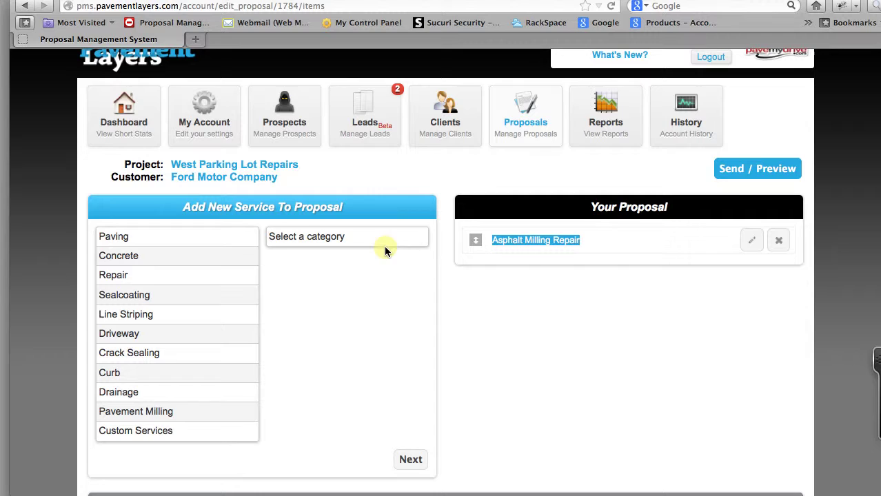
{"action": "left_click", "coordinate": [166, 279]}
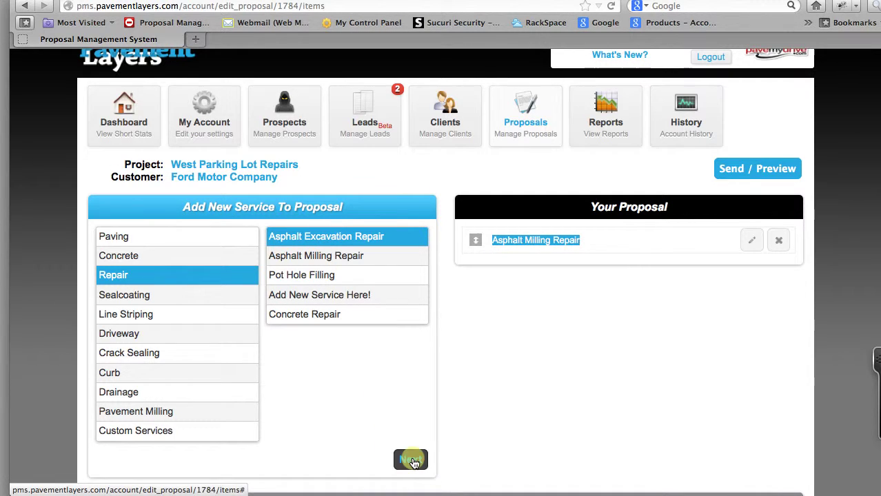
{"action": "left_click", "coordinate": [412, 460]}
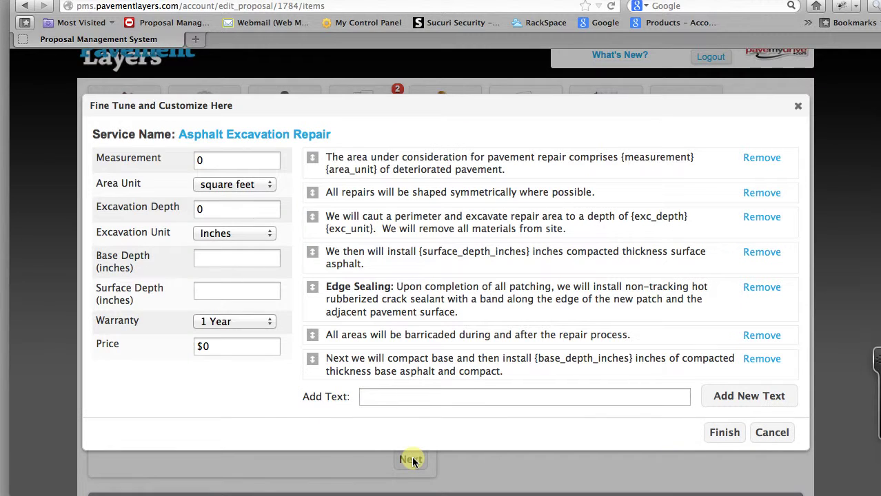
Step: Set the excavation repair's measurement to 170 square yards and its excavation depth to 8 inches
{"action": "left_click", "coordinate": [227, 163]}
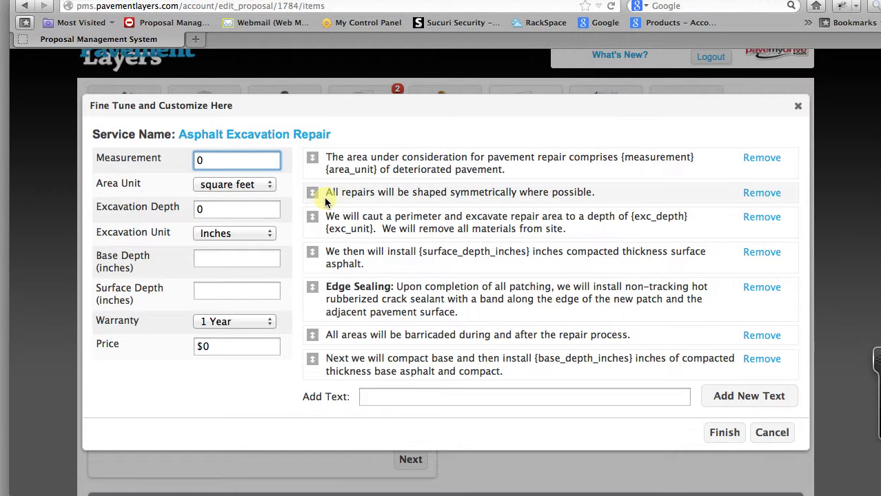
{"action": "double_click", "coordinate": [200, 160]}
{"action": "type", "text": "1"}
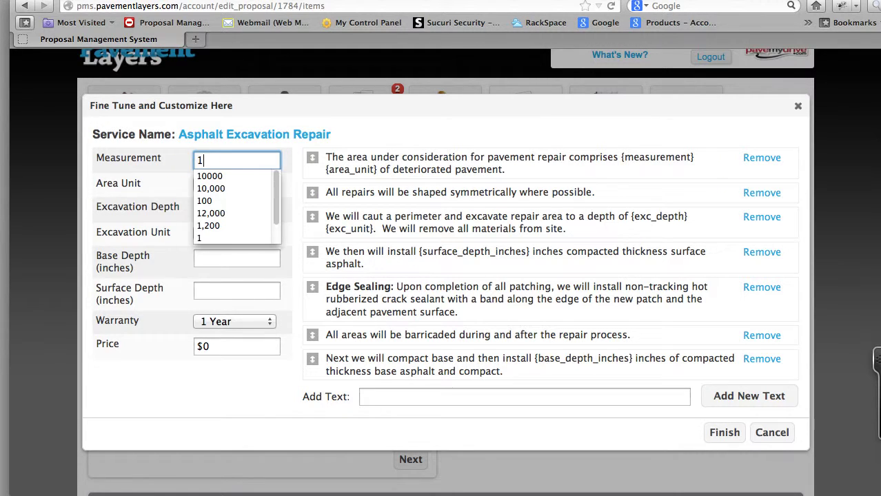
{"action": "type", "text": "70"}
{"action": "key", "text": "Tab"}
{"action": "key", "text": "Down"}
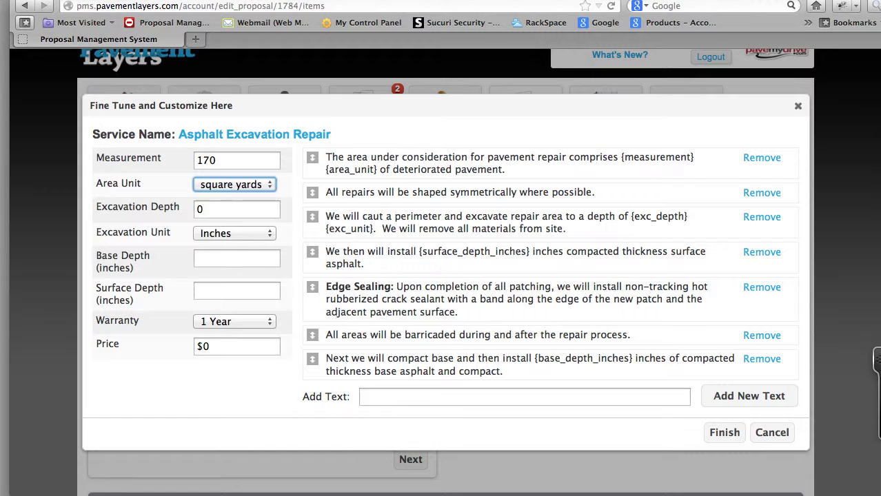
{"action": "key", "text": "Tab"}
{"action": "type", "text": "8"}
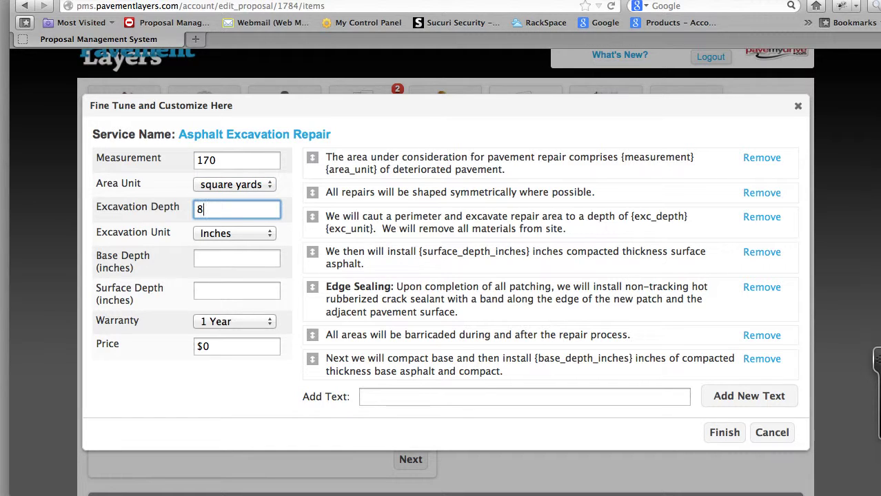
Step: Set the excavation repair's base depth to 6 inches and its surface depth to 2 inches
{"action": "key", "text": "Tab"}
{"action": "key", "text": "Tab"}
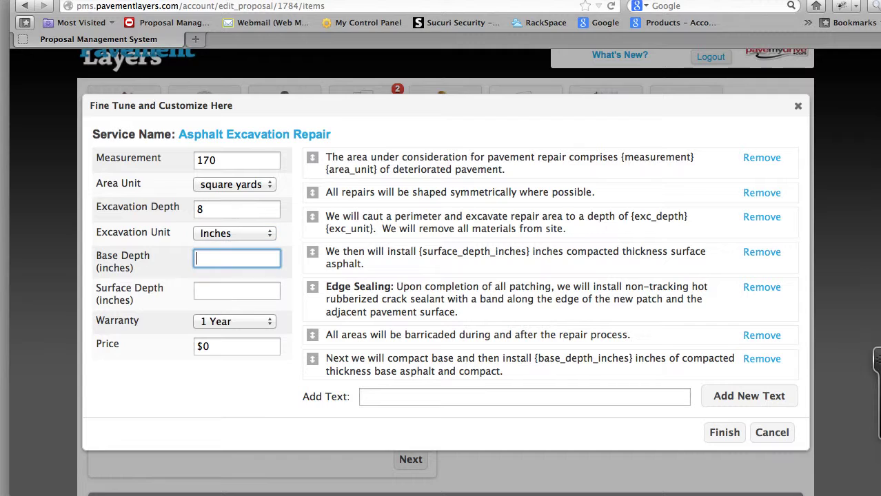
{"action": "type", "text": "6"}
{"action": "key", "text": "Tab"}
{"action": "type", "text": "2"}
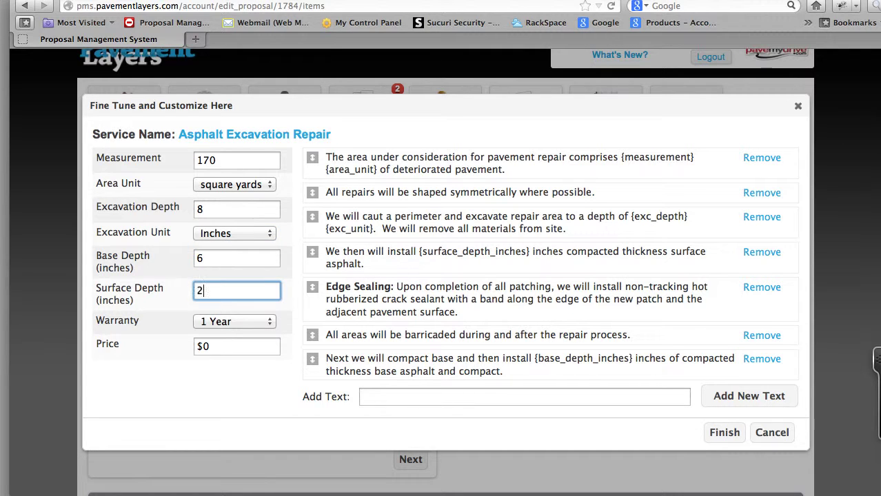
Step: Give the excavation repair a 3-year warranty and a price of $9,700, and finish adding it to the proposal
{"action": "key", "text": "Tab"}
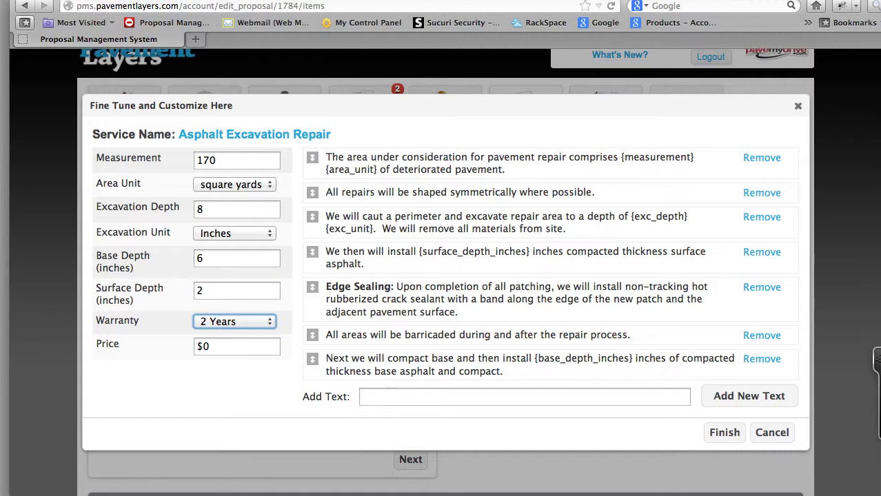
{"action": "key", "text": "Tab"}
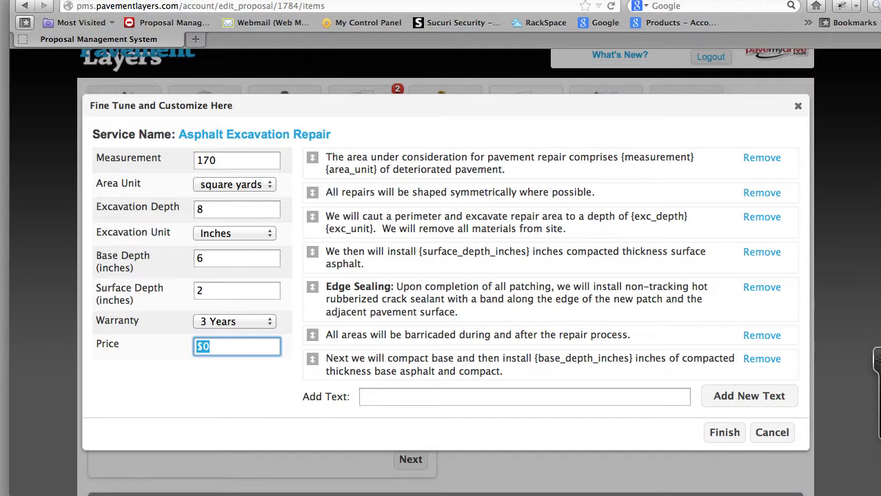
{"action": "type", "text": "9700"}
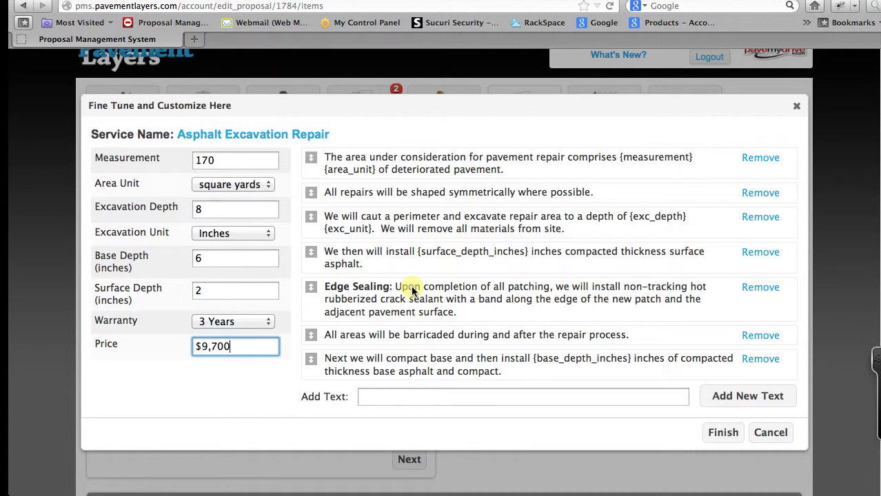
{"action": "left_click", "coordinate": [714, 434]}
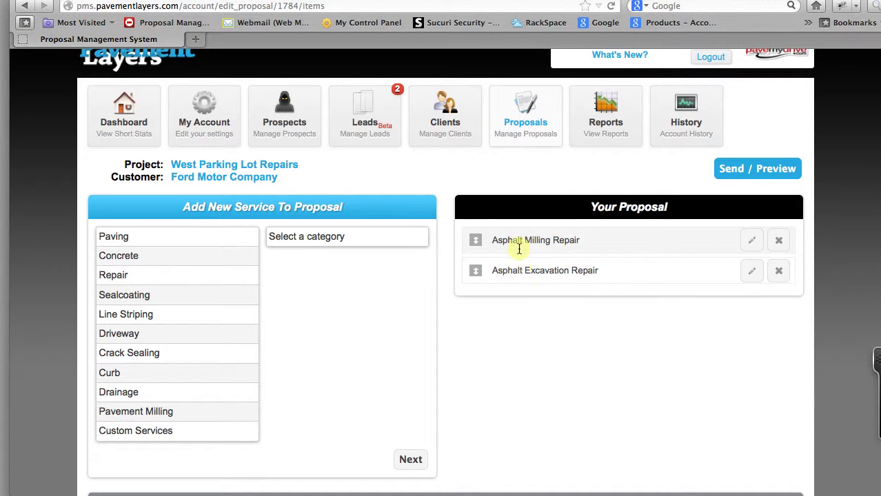
{"action": "scroll", "coordinate": [441, 242], "scroll_direction": "down", "scroll_amount": 1}
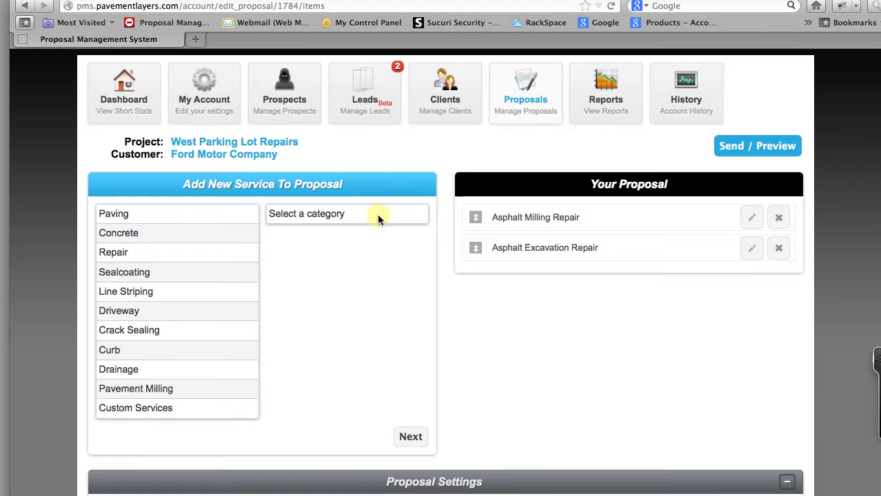
{"action": "left_click_drag", "start_coordinate": [299, 141], "coordinate": [171, 141]}
{"action": "left_click_drag", "start_coordinate": [281, 156], "coordinate": [183, 158]}
Step: Switch to the mirrored iPad measuring app and show it full screen
{"action": "left_click", "coordinate": [304, 155]}
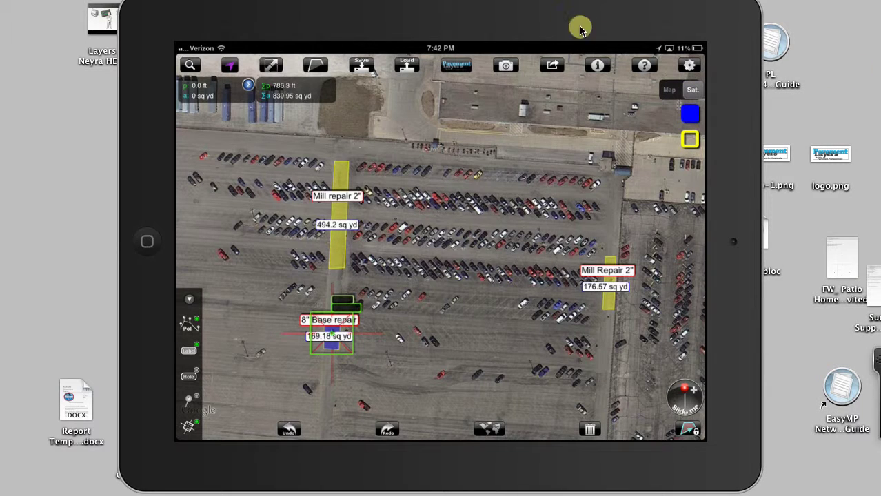
{"action": "left_click", "coordinate": [108, 1]}
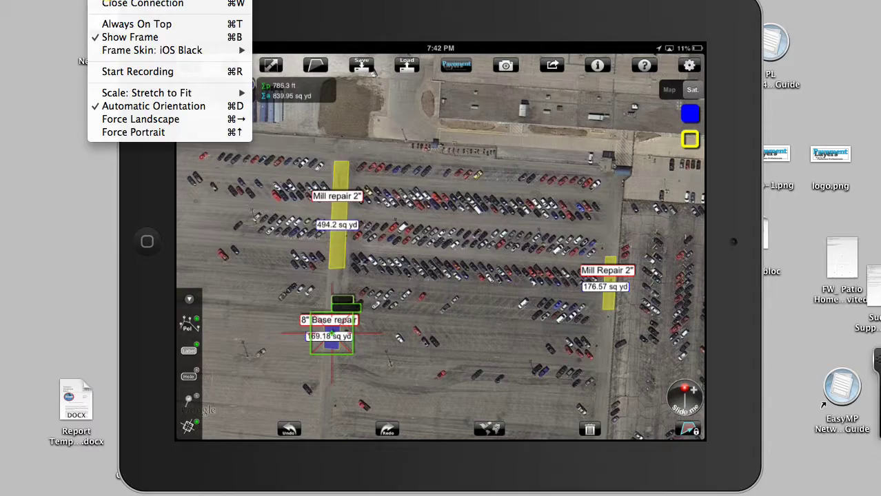
{"action": "left_click", "coordinate": [108, 0]}
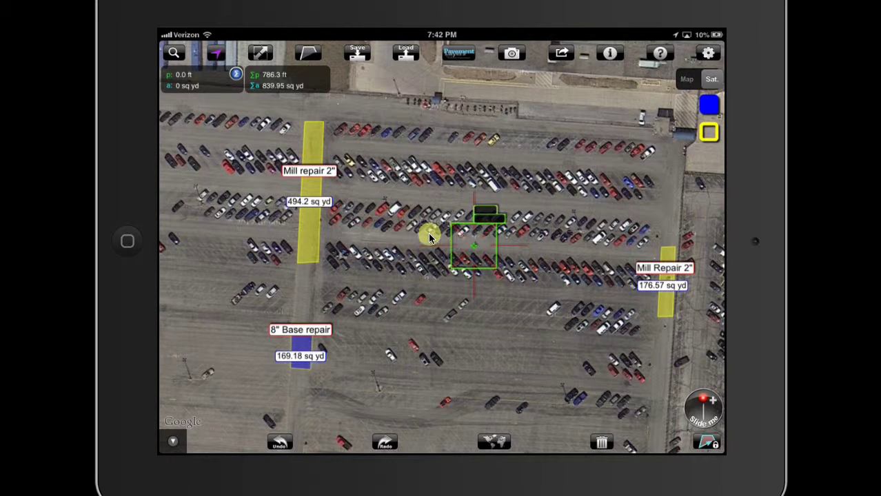
Step: Hide the green crosshair target on the measurement map and collapse the drawing tools
{"action": "left_click", "coordinate": [173, 441]}
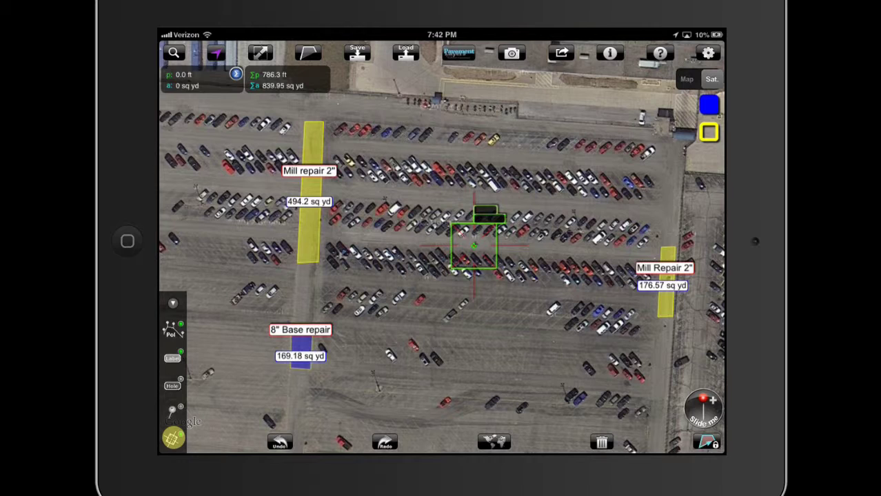
{"action": "left_click", "coordinate": [168, 441]}
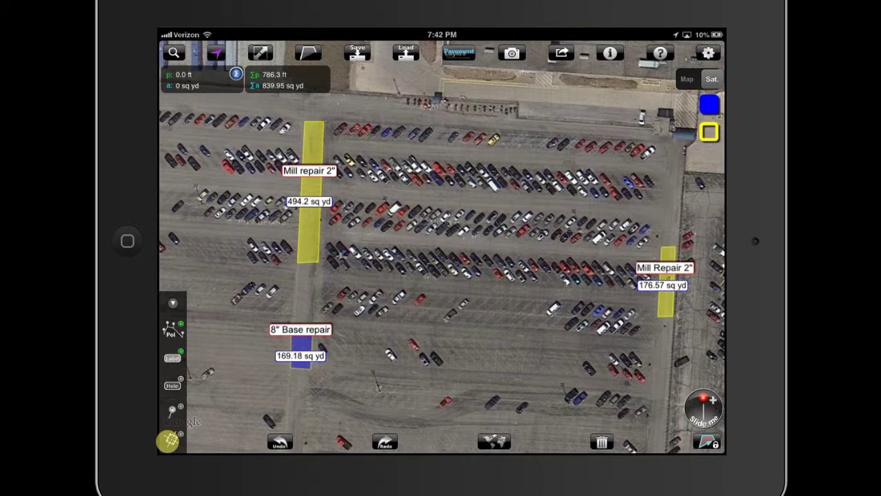
{"action": "left_click", "coordinate": [169, 441]}
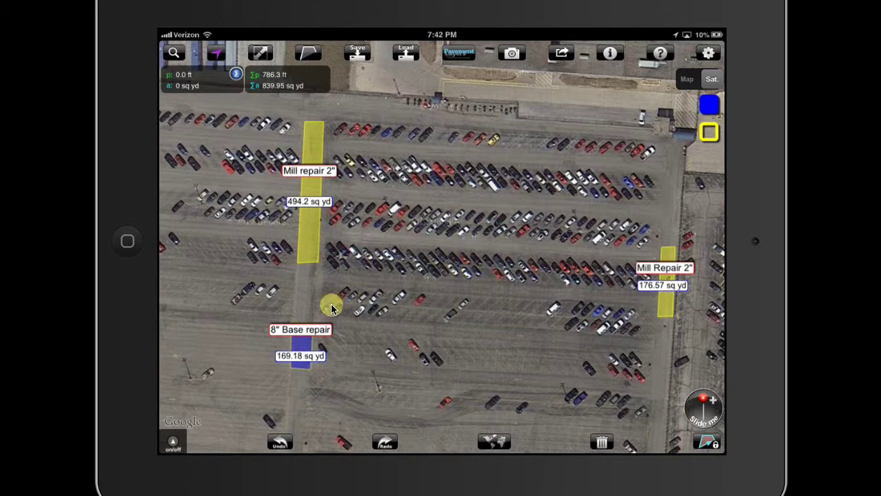
Step: Open the Pavement Layers image upload form and replace the image title with "Repair Zones"
{"action": "left_click", "coordinate": [454, 55]}
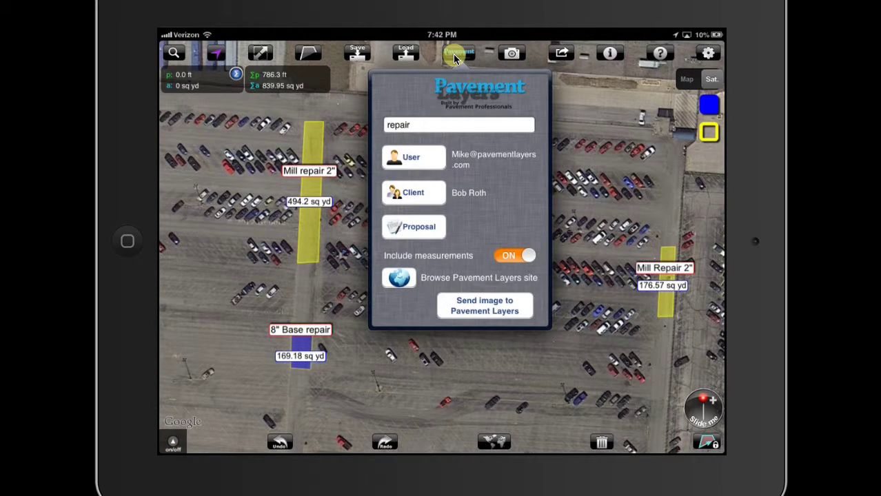
{"action": "left_click", "coordinate": [458, 125]}
{"action": "key", "text": "BackSpace"}
{"action": "key", "text": "BackSpace"}
{"action": "key", "text": "BackSpace"}
{"action": "key", "text": "BackSpace"}
{"action": "key", "text": "BackSpace"}
{"action": "key", "text": "BackSpace"}
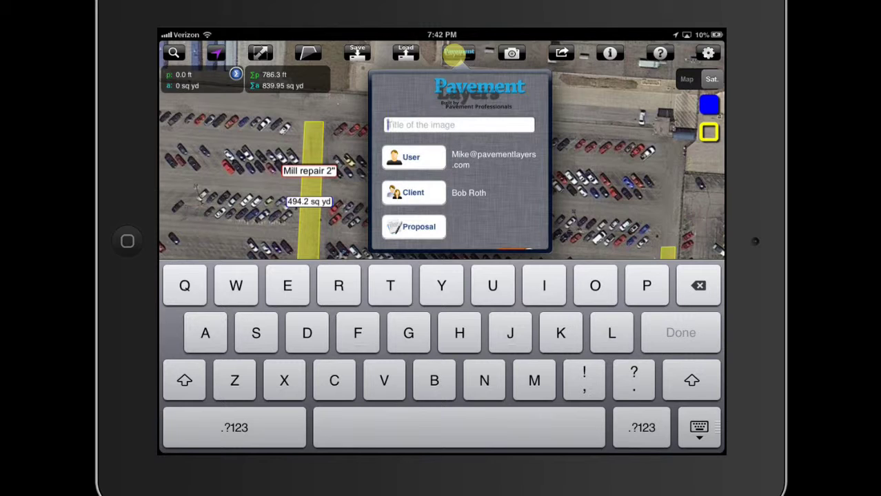
{"action": "type", "text": "Repair"}
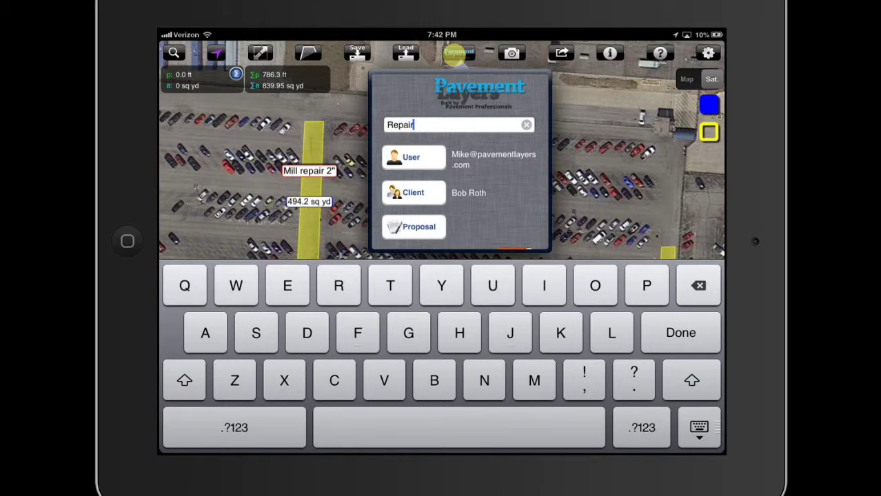
{"action": "type", "text": " Zones"}
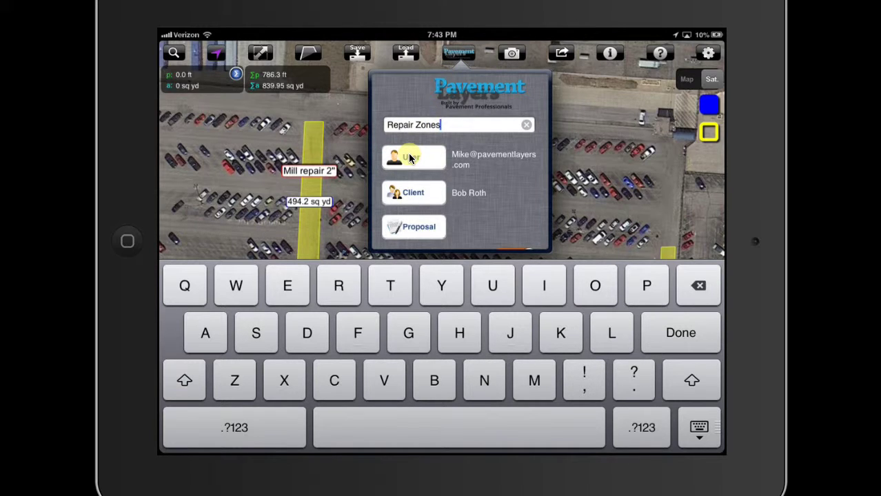
Step: Search the client list for "for" and assign the Ford Motor Company contact as the image's client
{"action": "left_click", "coordinate": [413, 192]}
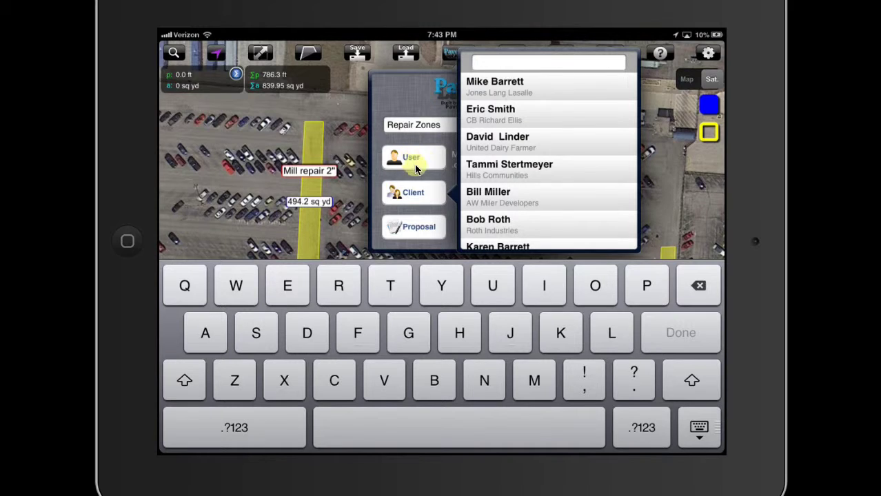
{"action": "left_click", "coordinate": [492, 68]}
{"action": "type", "text": "for"}
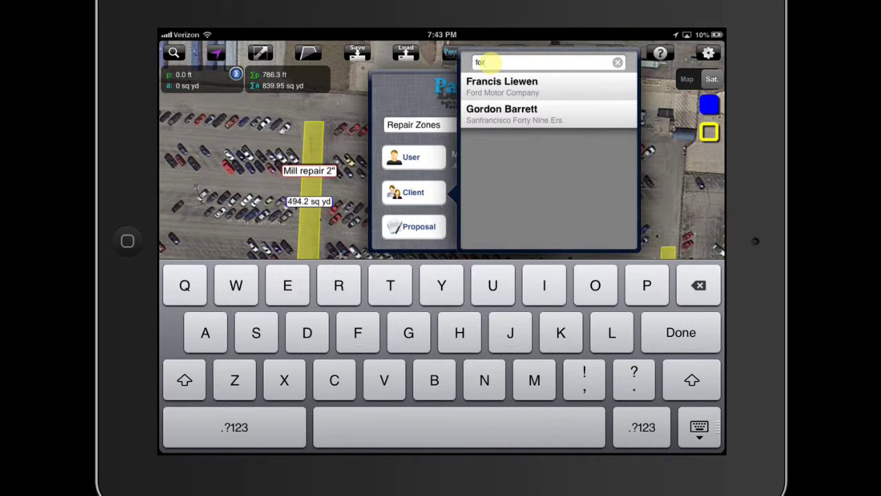
{"action": "left_click", "coordinate": [502, 86]}
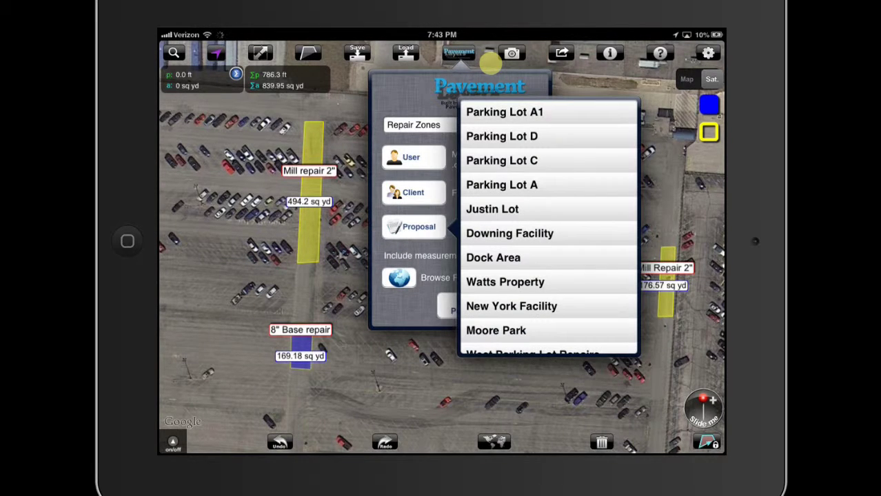
Step: Assign the image to the West Parking Lot Repairs proposal and send it to Pavement Layers
{"action": "scroll", "coordinate": [549, 227], "scroll_direction": "down", "scroll_amount": 2}
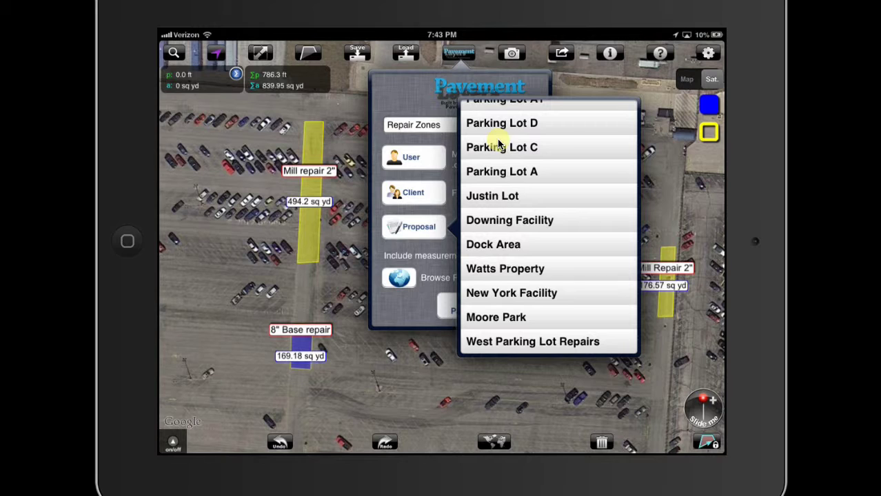
{"action": "left_click", "coordinate": [606, 340]}
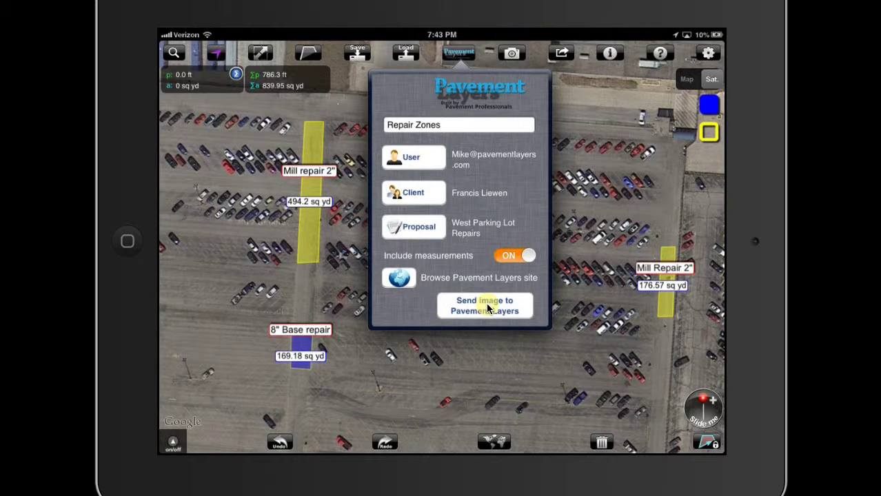
{"action": "left_click", "coordinate": [425, 307]}
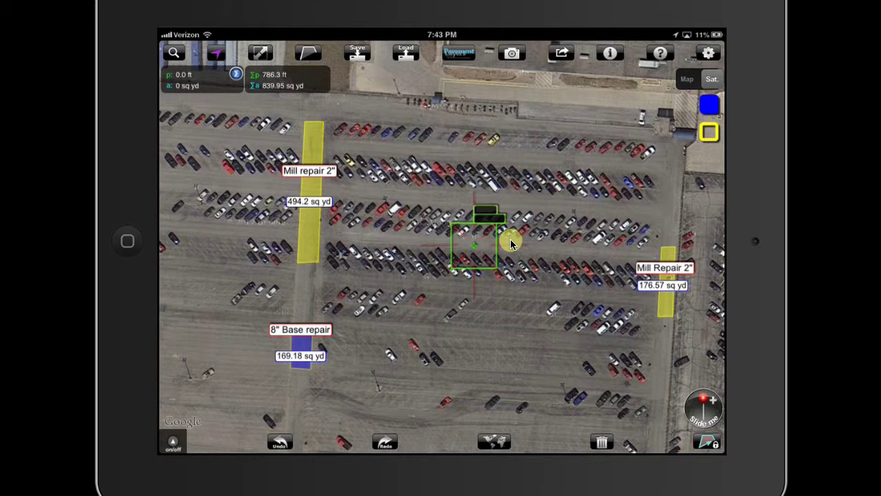
Step: Switch back to the proposal page in the browser and reload it
{"action": "key", "text": "Escape"}
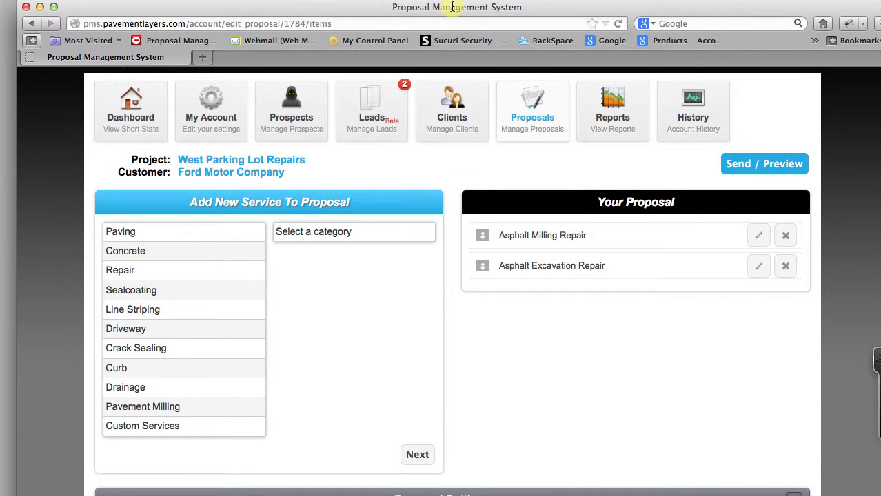
{"action": "left_click", "coordinate": [618, 24]}
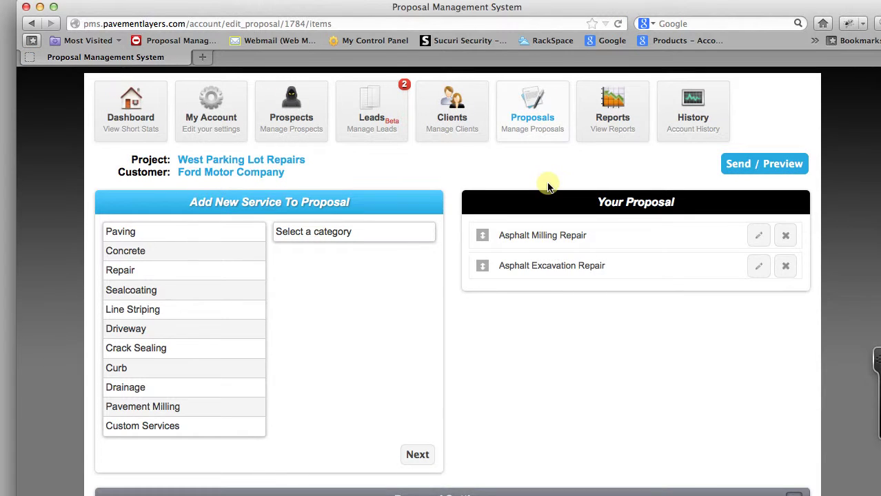
Step: Collapse the Proposal Settings section and expand the Proposal Images section
{"action": "scroll", "coordinate": [460, 320], "scroll_direction": "down", "scroll_amount": 6}
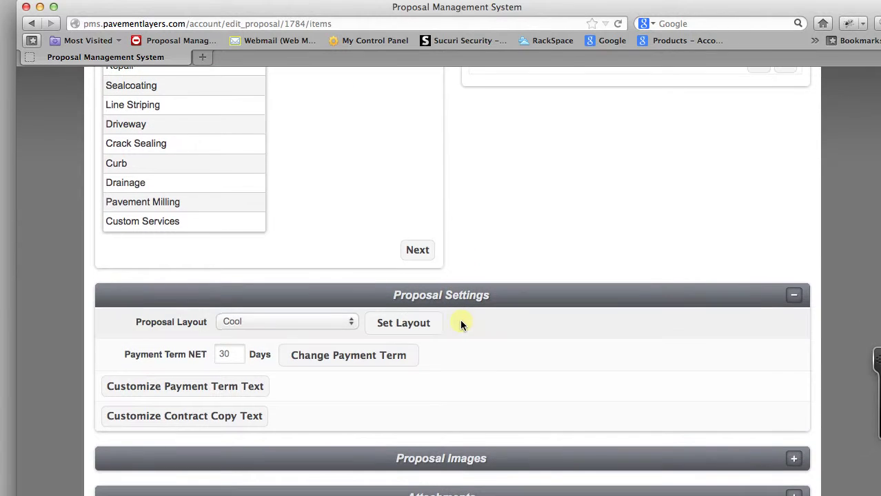
{"action": "left_click", "coordinate": [793, 295]}
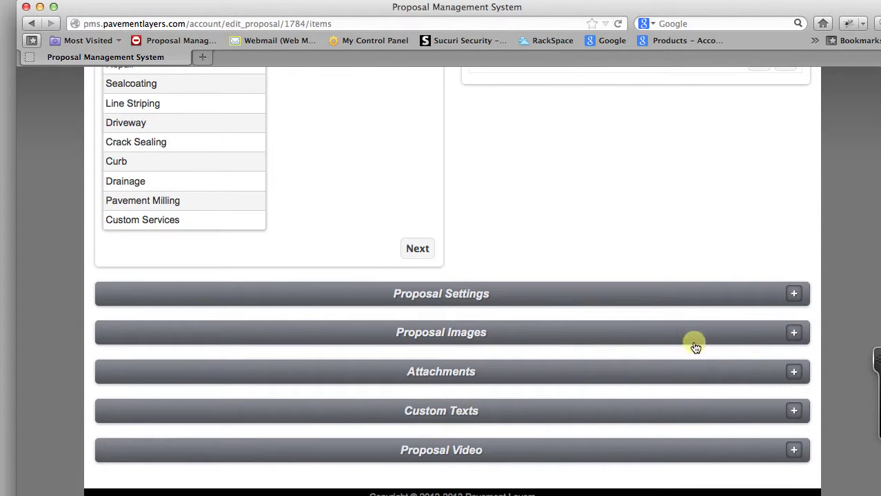
{"action": "left_click", "coordinate": [794, 333]}
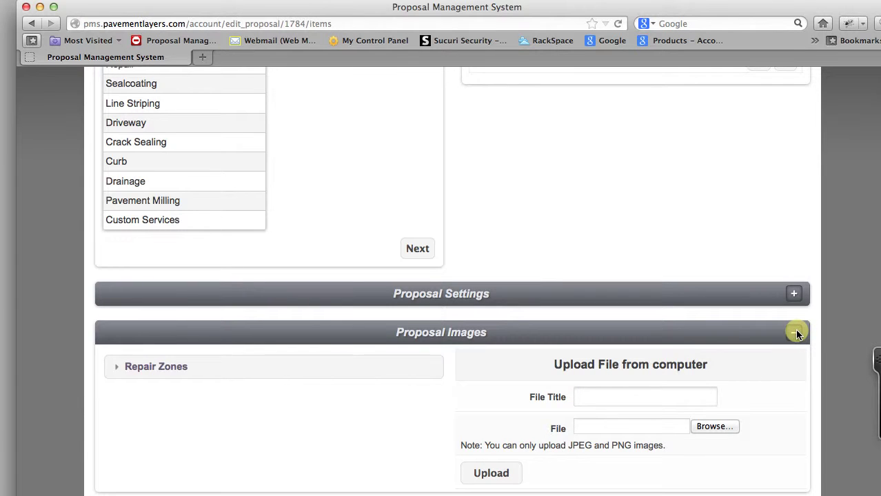
Step: Expand the Repair Zones image entry and view its picture enlarged
{"action": "left_click", "coordinate": [175, 368]}
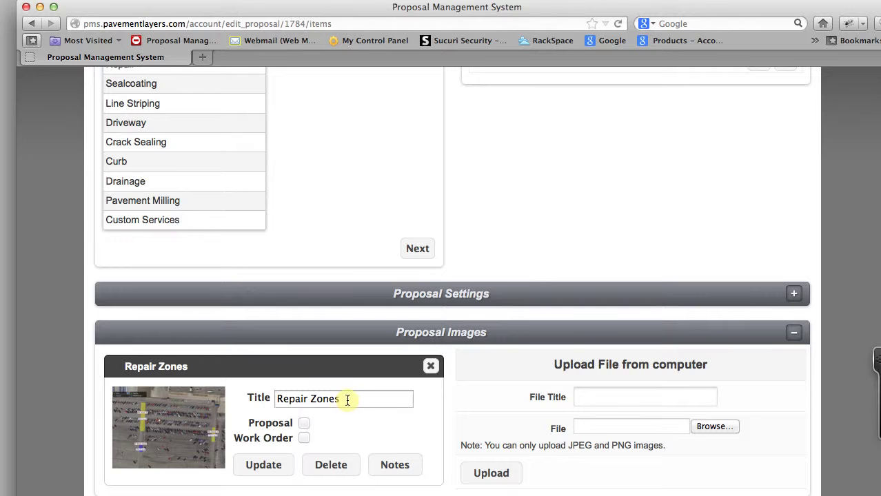
{"action": "left_click", "coordinate": [165, 422]}
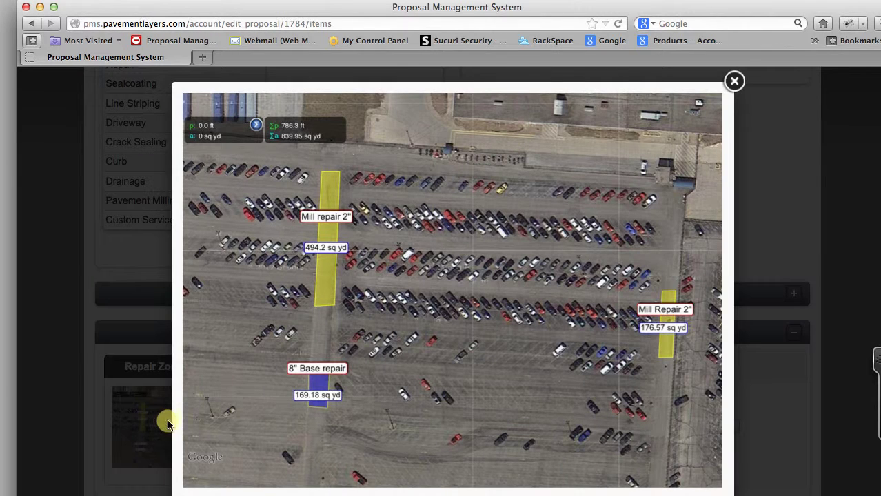
{"action": "left_click", "coordinate": [733, 82]}
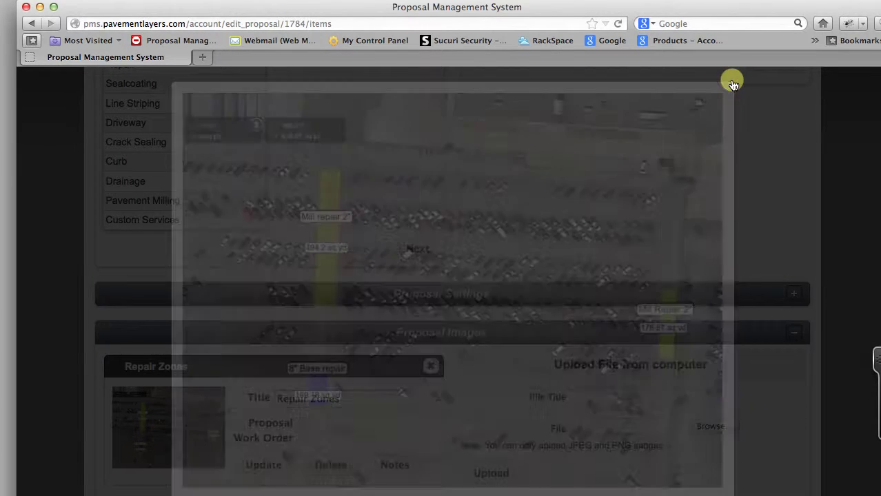
Step: Add the note "add any note you like" to the Repair Zones image and save it
{"action": "scroll", "coordinate": [347, 379], "scroll_direction": "down", "scroll_amount": 2}
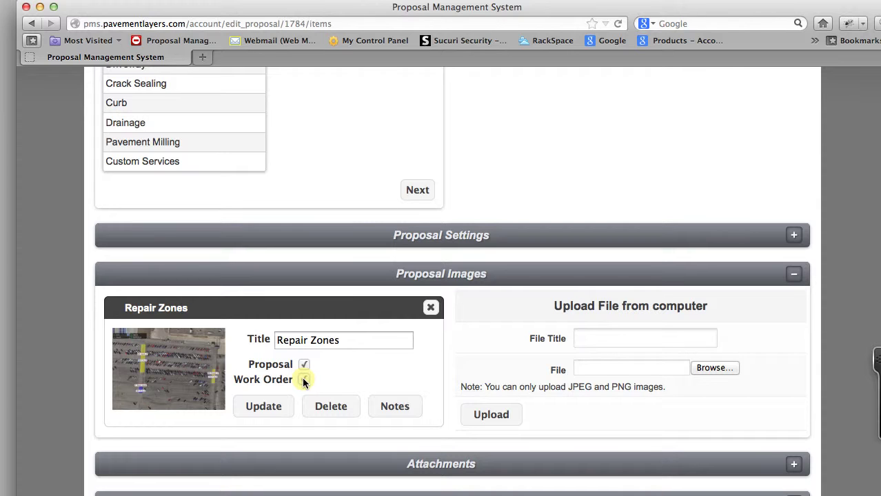
{"action": "left_click", "coordinate": [392, 408]}
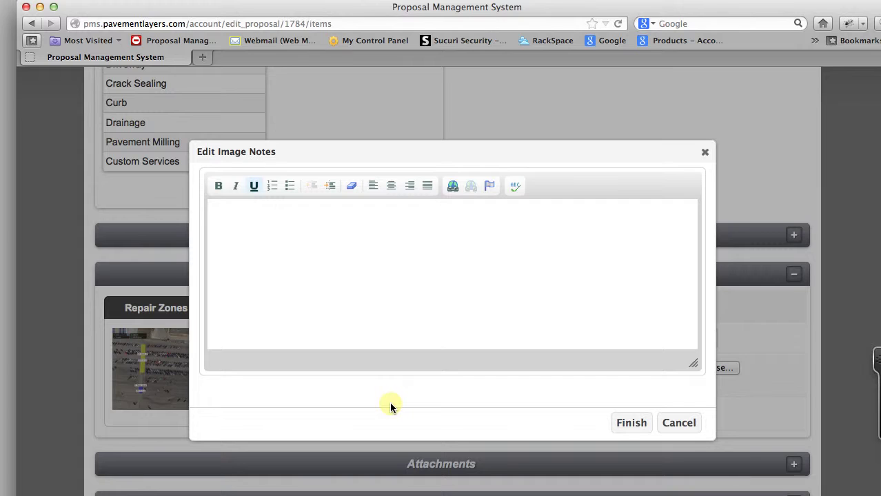
{"action": "left_click", "coordinate": [240, 219]}
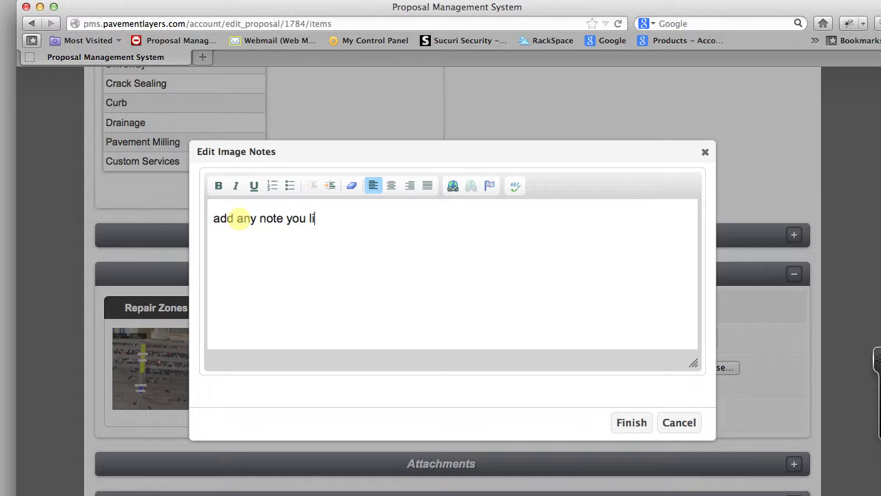
{"action": "left_click", "coordinate": [627, 423]}
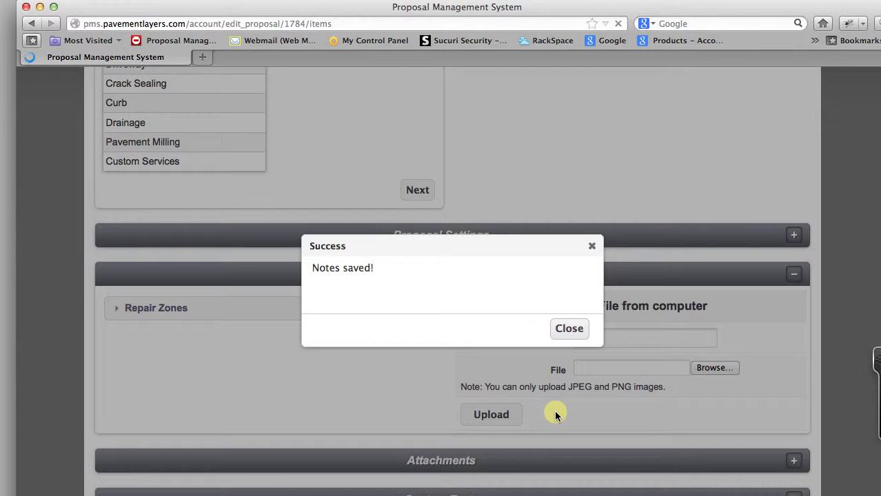
{"action": "left_click", "coordinate": [562, 331]}
Step: Include the Repair Zones image in both the proposal and the work order, and update the image entry
{"action": "left_click", "coordinate": [285, 314]}
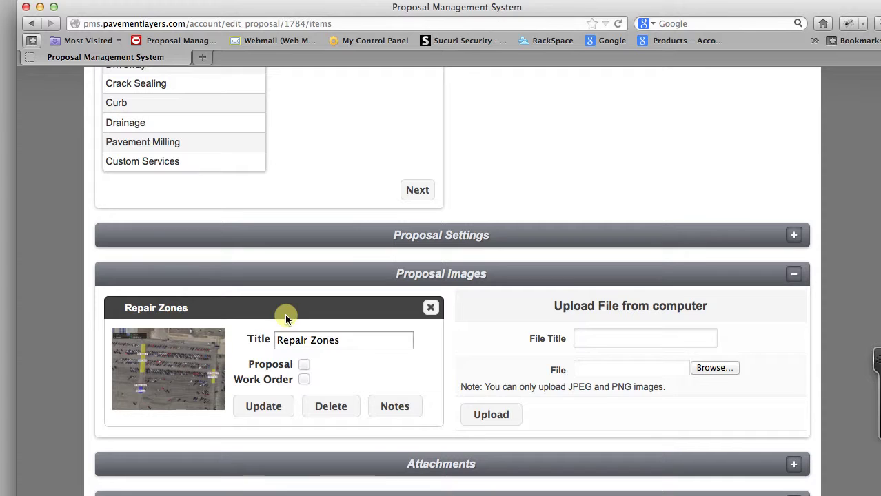
{"action": "left_click", "coordinate": [304, 379]}
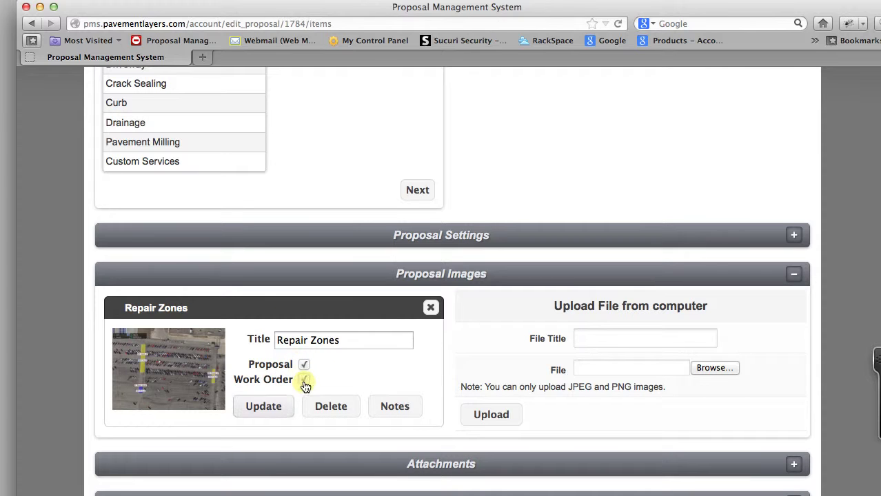
{"action": "left_click", "coordinate": [269, 408]}
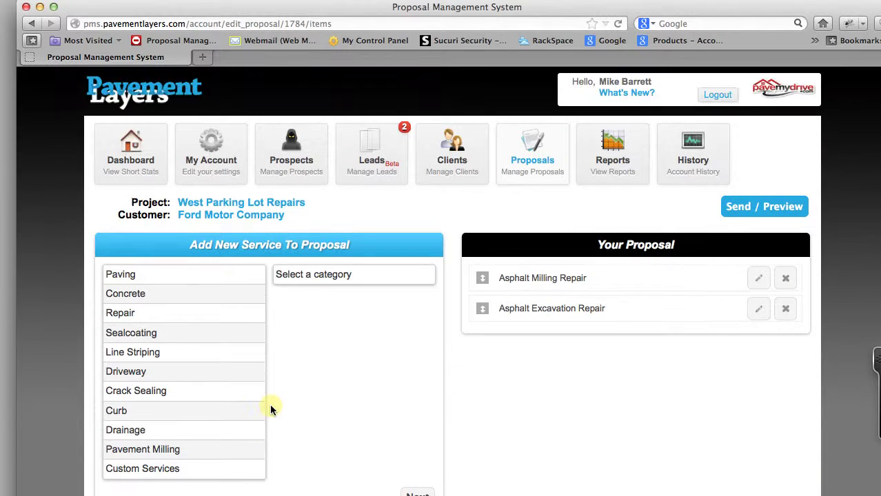
Step: Preview the West Parking Lot Repairs proposal and download its document for viewing
{"action": "left_click", "coordinate": [735, 208]}
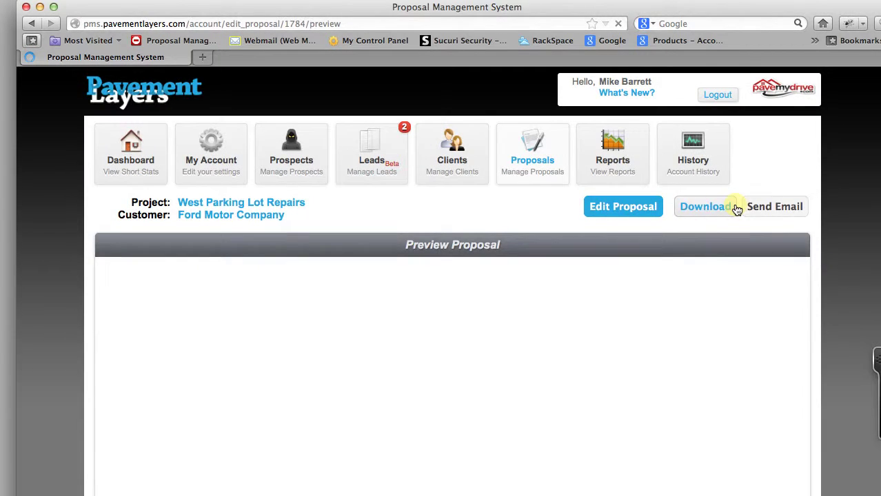
{"action": "left_click", "coordinate": [735, 207]}
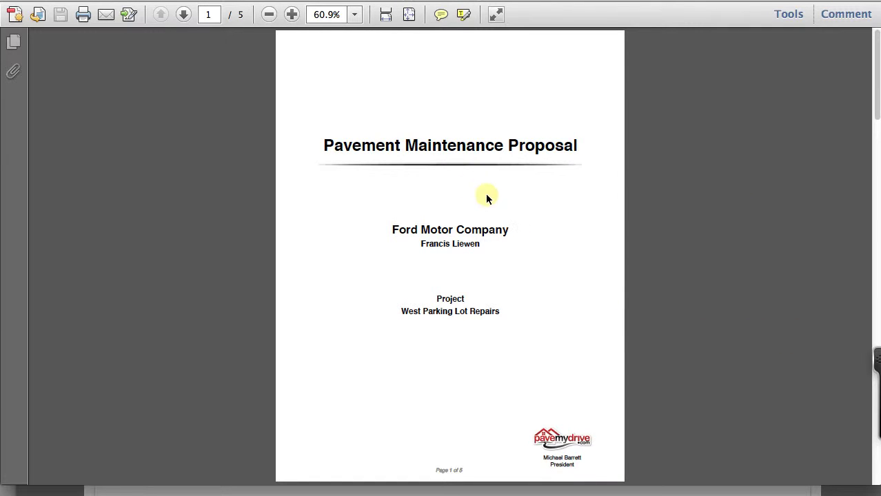
Step: Examine the proposal document's cover page and the service provider and company information page
{"action": "triple_click", "coordinate": [320, 144]}
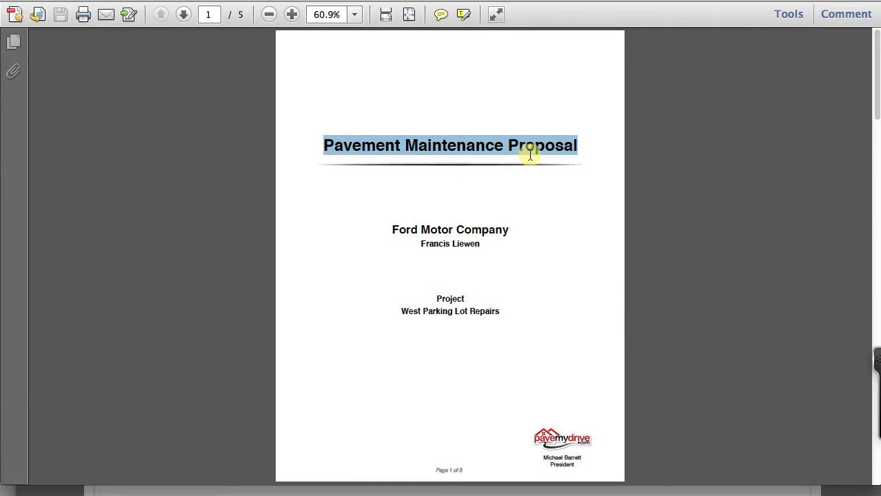
{"action": "left_click_drag", "start_coordinate": [474, 230], "coordinate": [415, 230]}
{"action": "scroll", "coordinate": [485, 286], "scroll_direction": "down", "scroll_amount": 3}
{"action": "scroll", "coordinate": [416, 231], "scroll_direction": "down", "scroll_amount": 10}
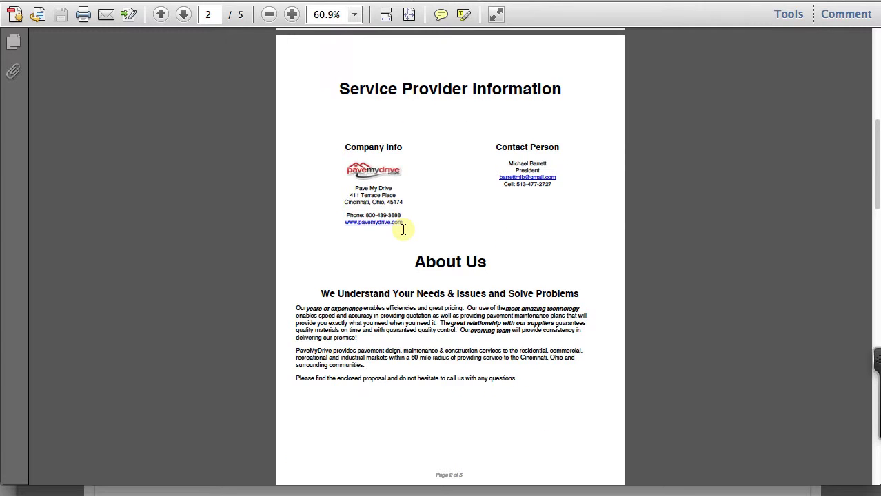
{"action": "left_click", "coordinate": [292, 14]}
{"action": "left_click", "coordinate": [292, 14]}
{"action": "scroll", "coordinate": [379, 143], "scroll_direction": "down", "scroll_amount": 3}
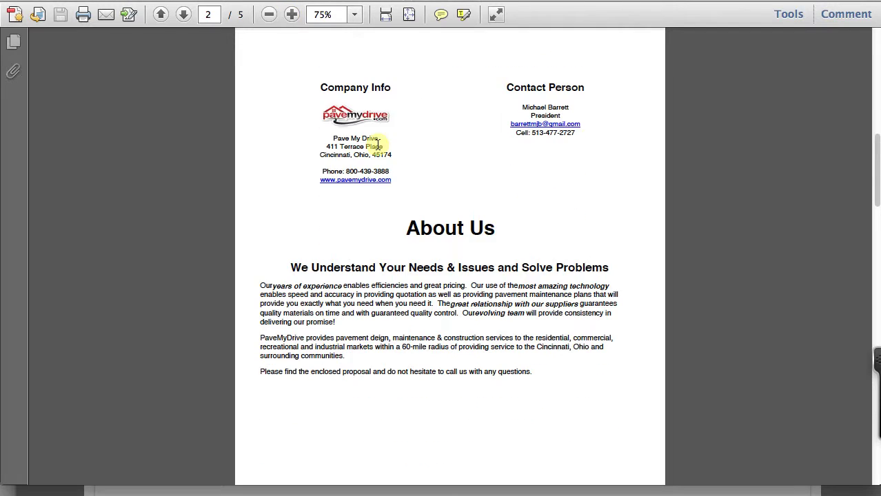
Step: Review the Asphalt Milling Repair and Asphalt Excavation Repair descriptions and the price breakdown in the document
{"action": "scroll", "coordinate": [378, 144], "scroll_direction": "down", "scroll_amount": 9}
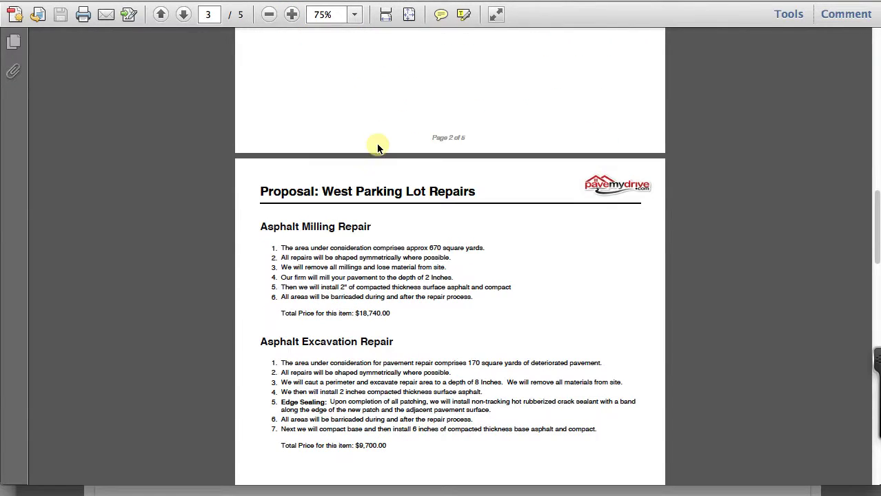
{"action": "left_click", "coordinate": [292, 14]}
{"action": "left_click", "coordinate": [292, 14]}
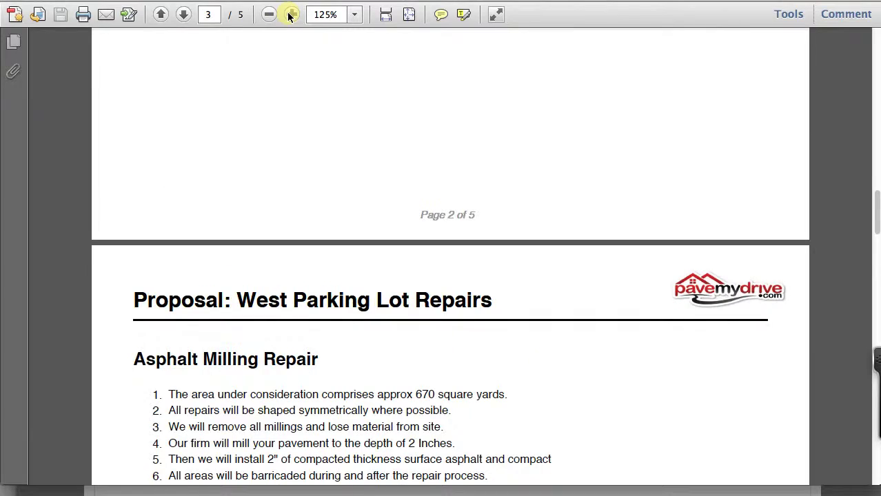
{"action": "scroll", "coordinate": [319, 159], "scroll_direction": "down", "scroll_amount": 3}
{"action": "scroll", "coordinate": [319, 159], "scroll_direction": "down", "scroll_amount": 3}
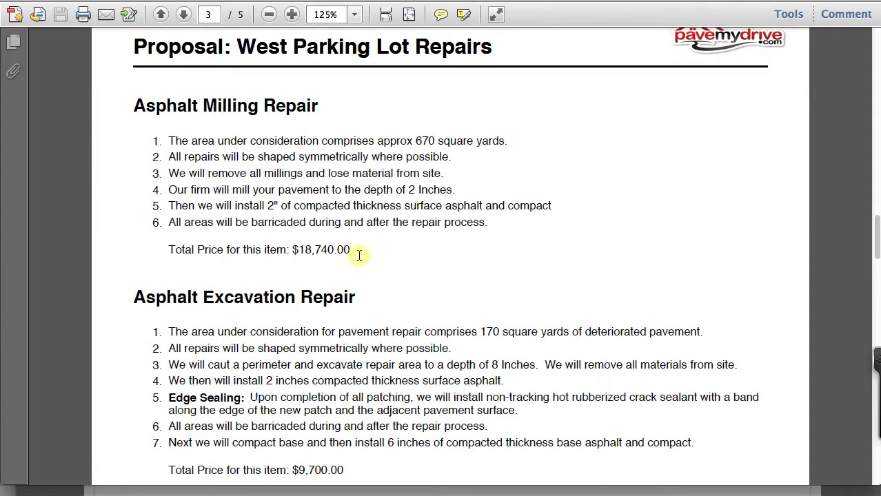
{"action": "left_click_drag", "start_coordinate": [357, 250], "coordinate": [168, 144]}
{"action": "scroll", "coordinate": [208, 227], "scroll_direction": "down", "scroll_amount": 15}
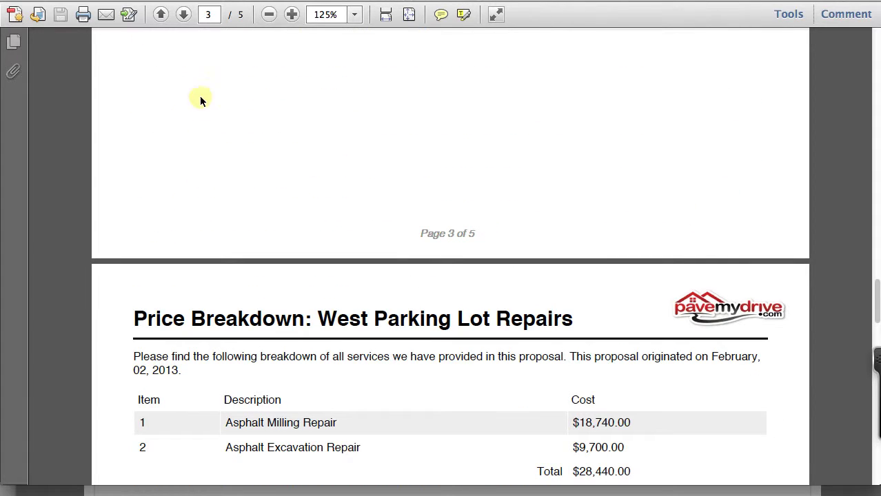
{"action": "left_click", "coordinate": [267, 15]}
{"action": "scroll", "coordinate": [281, 90], "scroll_direction": "down", "scroll_amount": 8}
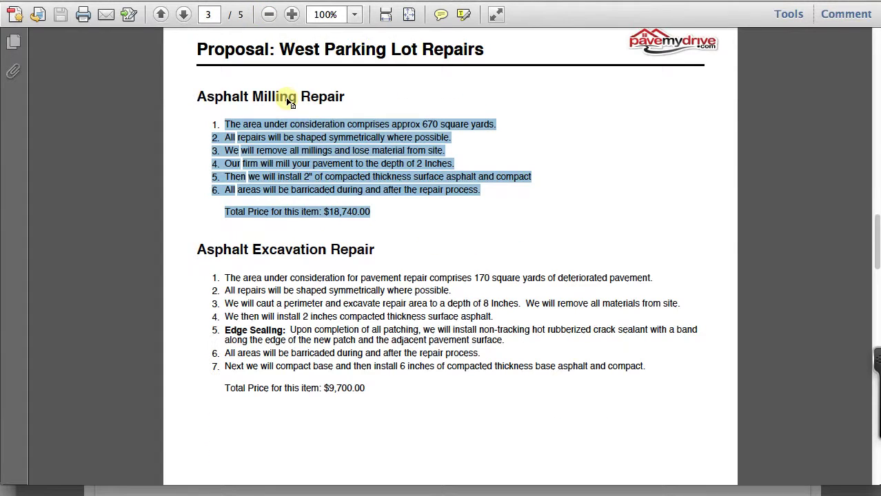
{"action": "scroll", "coordinate": [298, 153], "scroll_direction": "down", "scroll_amount": 15}
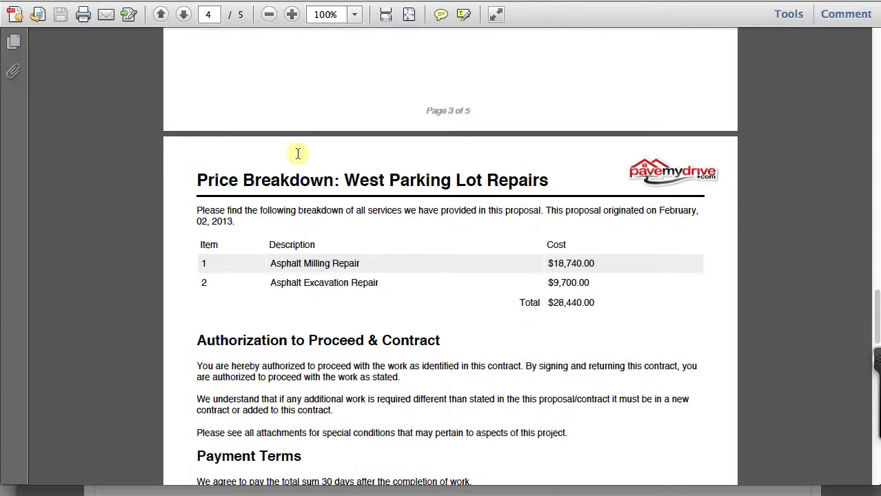
Step: Examine the Repair Zones page at the document's end, including the measured repair areas and the notes below the image
{"action": "scroll", "coordinate": [310, 180], "scroll_direction": "down", "scroll_amount": 14}
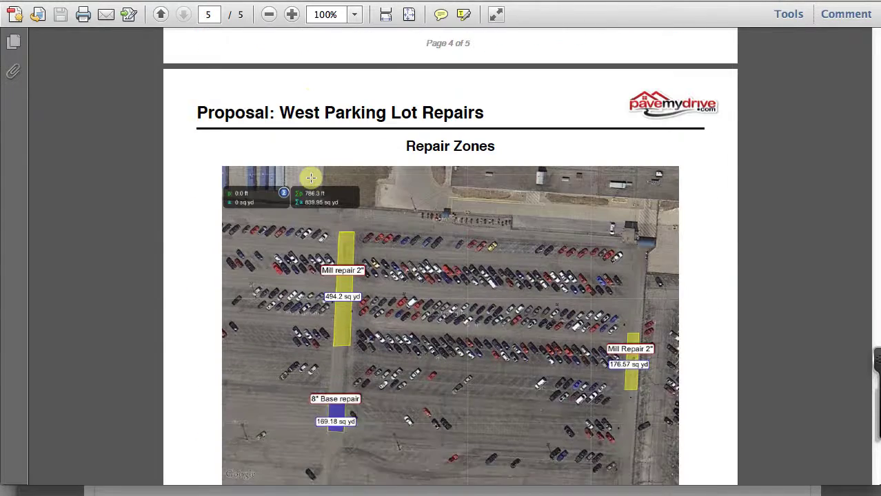
{"action": "left_click", "coordinate": [268, 13]}
{"action": "scroll", "coordinate": [349, 214], "scroll_direction": "down", "scroll_amount": 1}
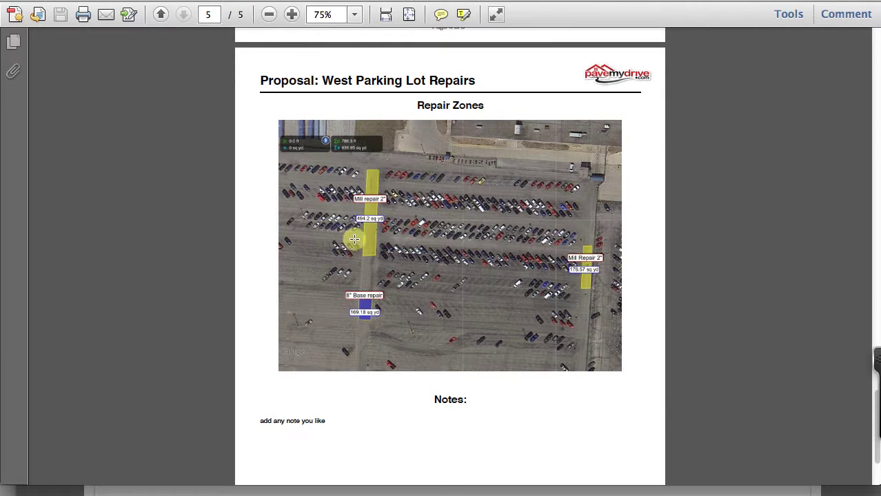
{"action": "left_click", "coordinate": [291, 14]}
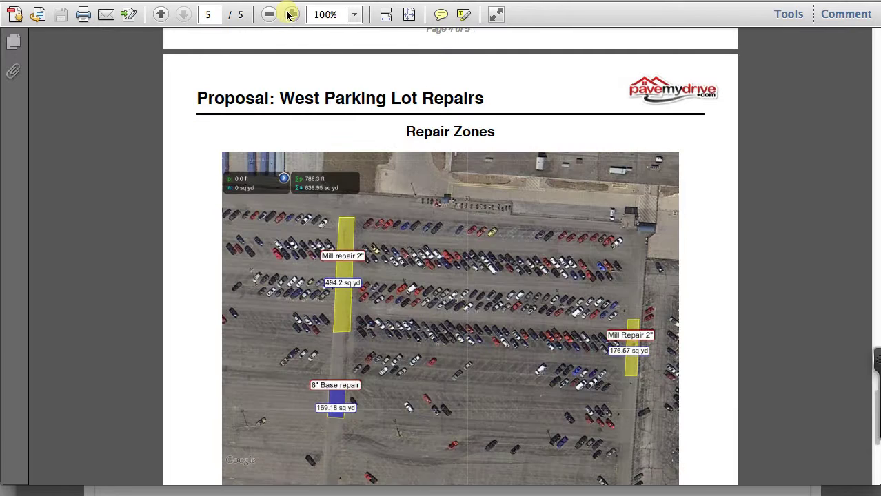
{"action": "left_click", "coordinate": [291, 14]}
{"action": "left_click_drag", "start_coordinate": [513, 158], "coordinate": [398, 158]}
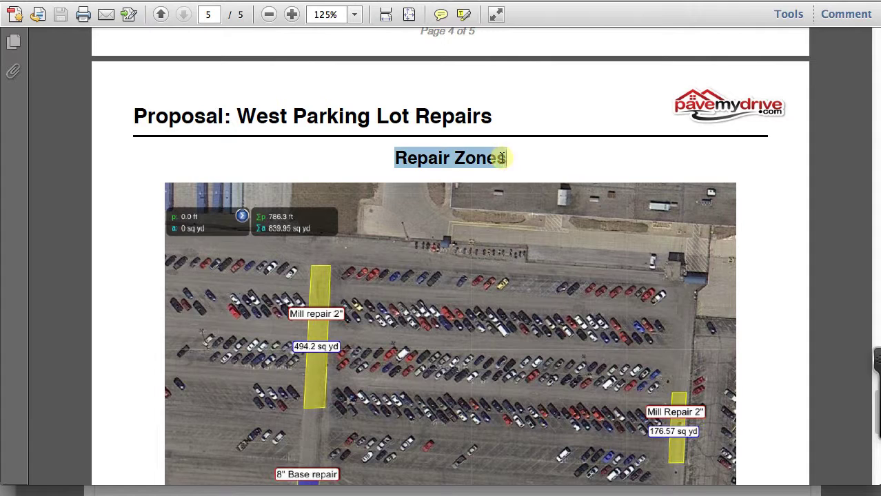
{"action": "scroll", "coordinate": [399, 192], "scroll_direction": "down", "scroll_amount": 3}
{"action": "scroll", "coordinate": [399, 191], "scroll_direction": "down", "scroll_amount": 1}
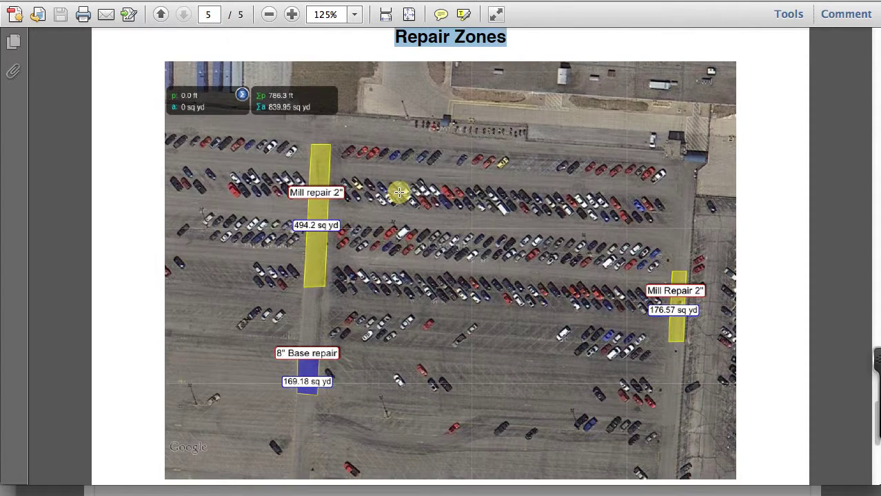
{"action": "scroll", "coordinate": [623, 266], "scroll_direction": "up", "scroll_amount": 1}
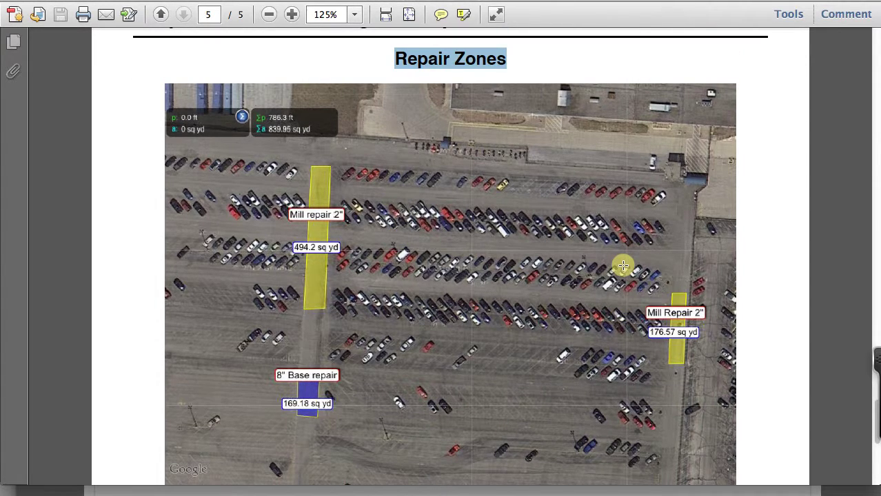
{"action": "left_click", "coordinate": [271, 17]}
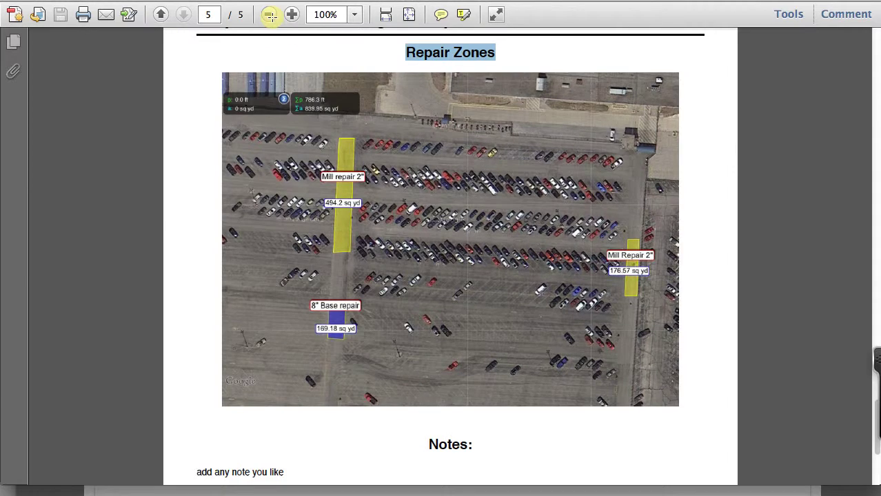
{"action": "scroll", "coordinate": [282, 88], "scroll_direction": "down", "scroll_amount": 6}
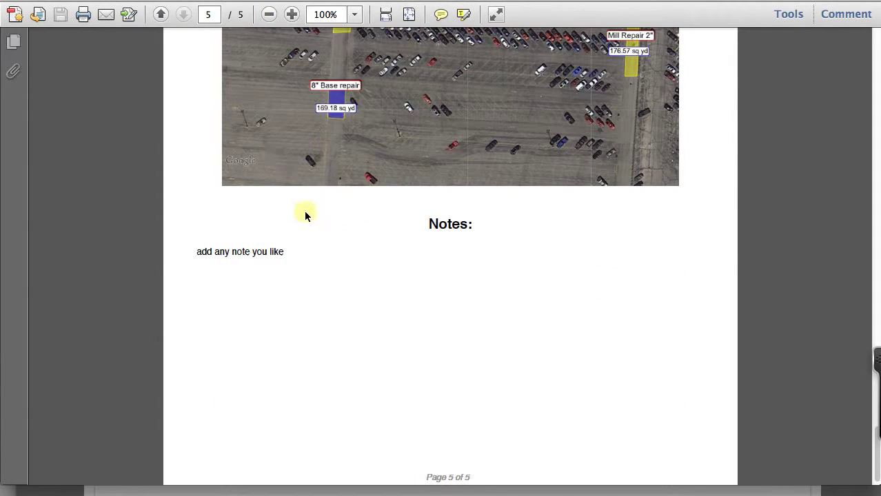
{"action": "scroll", "coordinate": [220, 253], "scroll_direction": "down", "scroll_amount": 1}
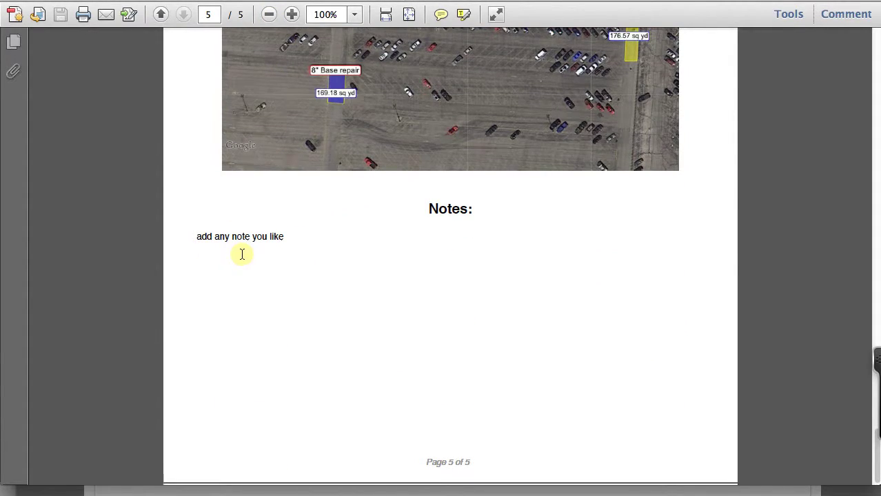
{"action": "scroll", "coordinate": [242, 251], "scroll_direction": "up", "scroll_amount": 12}
{"action": "scroll", "coordinate": [260, 241], "scroll_direction": "down", "scroll_amount": 4}
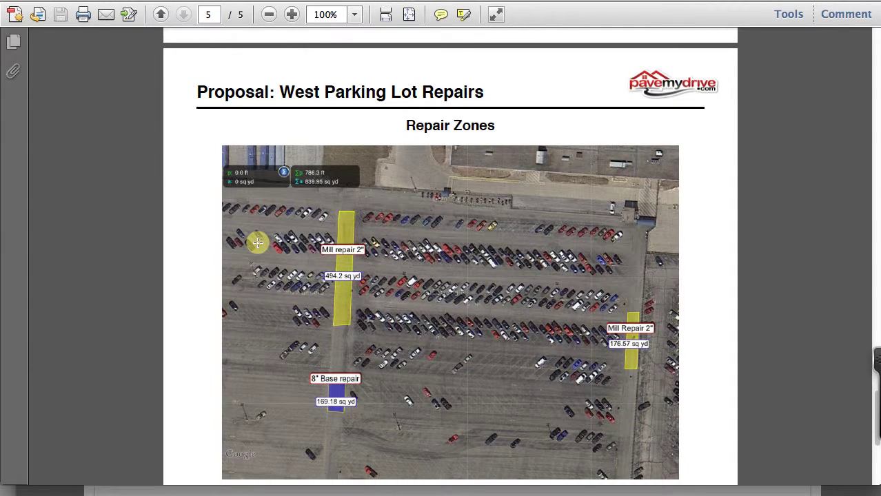